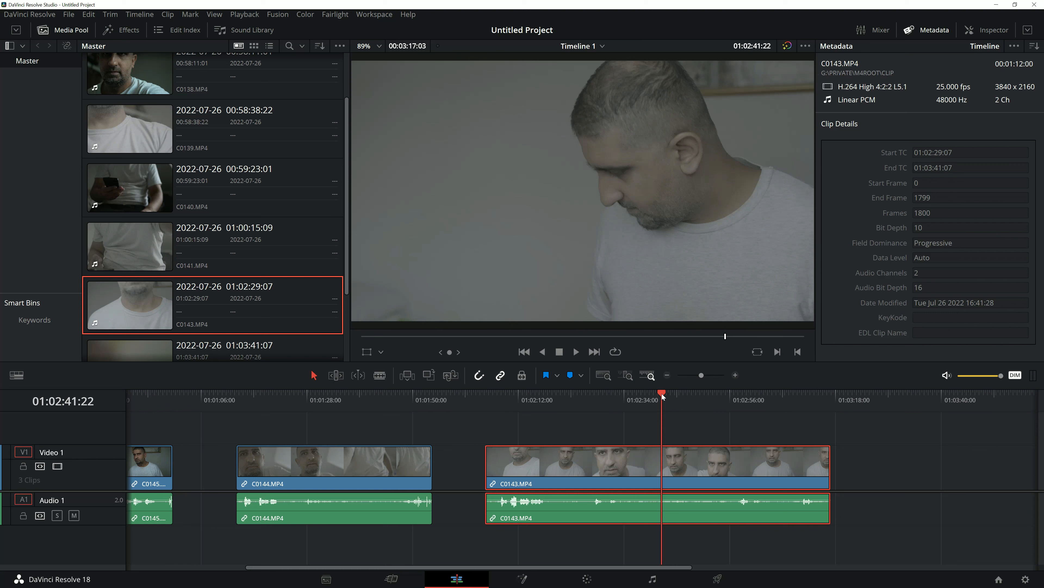
- Scrub through clip C0143.MP4 in the timeline to examine its flat, ungraded footage at different shots
drag(662, 395, 709, 404)
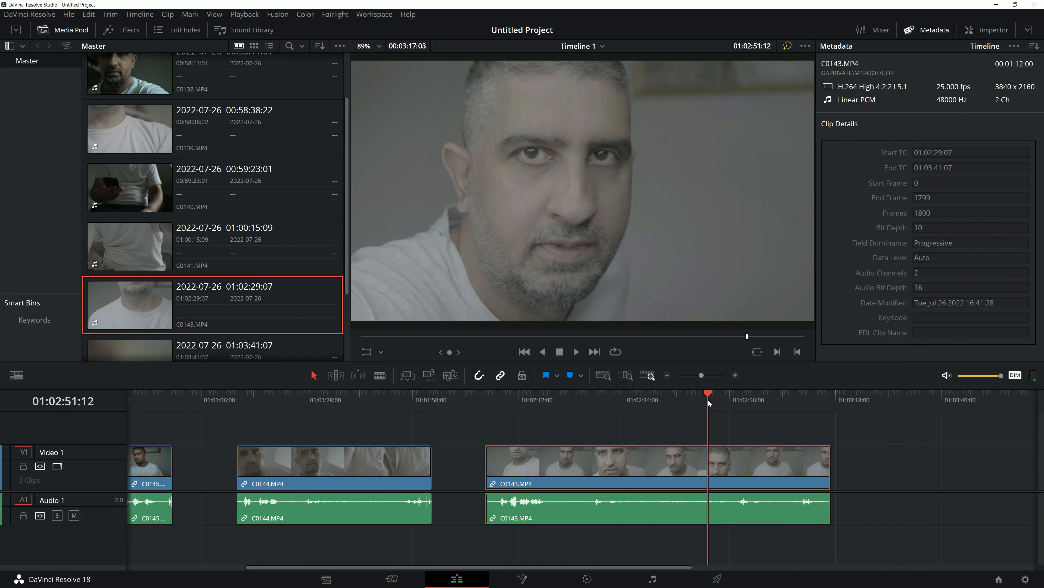
drag(712, 396, 674, 393)
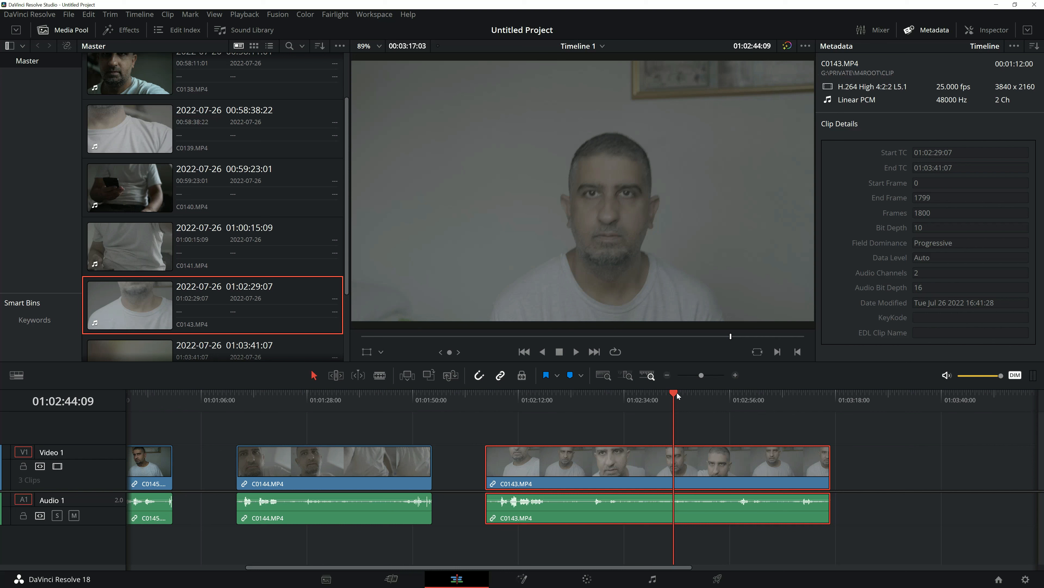
drag(677, 393, 758, 394)
drag(614, 394, 635, 399)
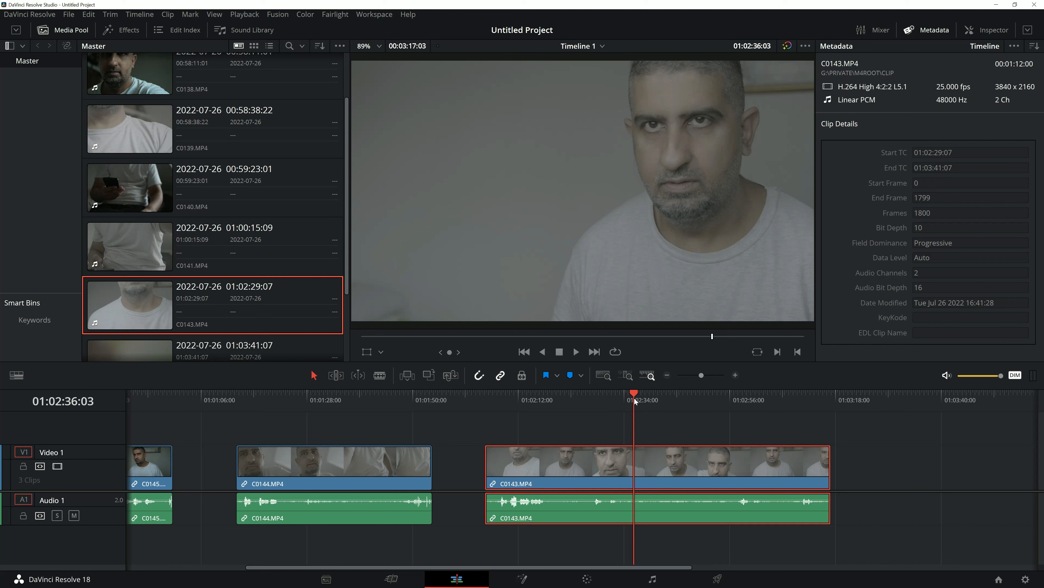
mouse_move(635, 401)
mouse_down()
mouse_move(554, 392)
mouse_move(637, 401)
mouse_up()
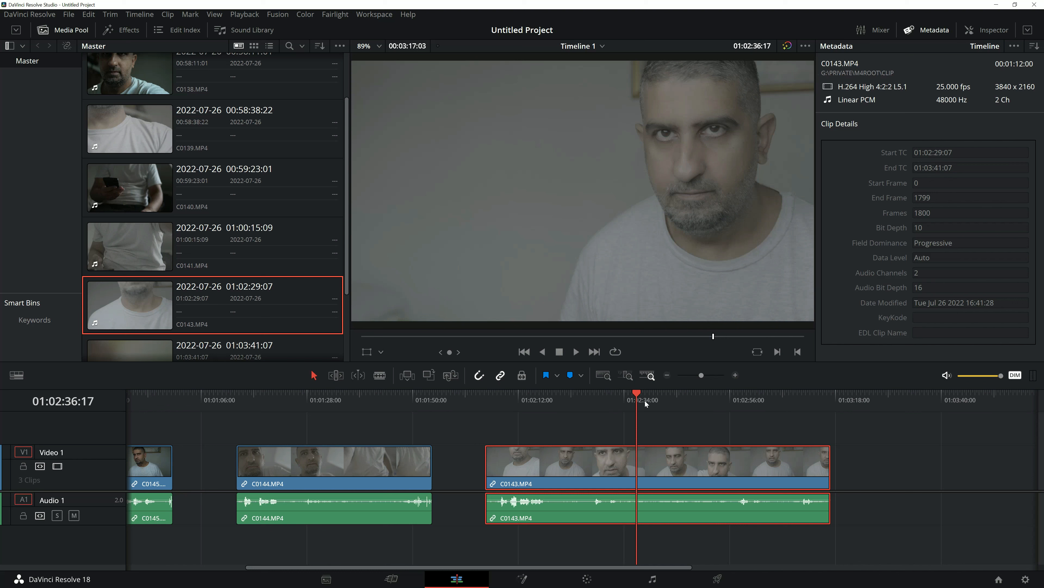
mouse_move(643, 397)
mouse_down()
mouse_move(607, 395)
mouse_move(637, 395)
mouse_up()
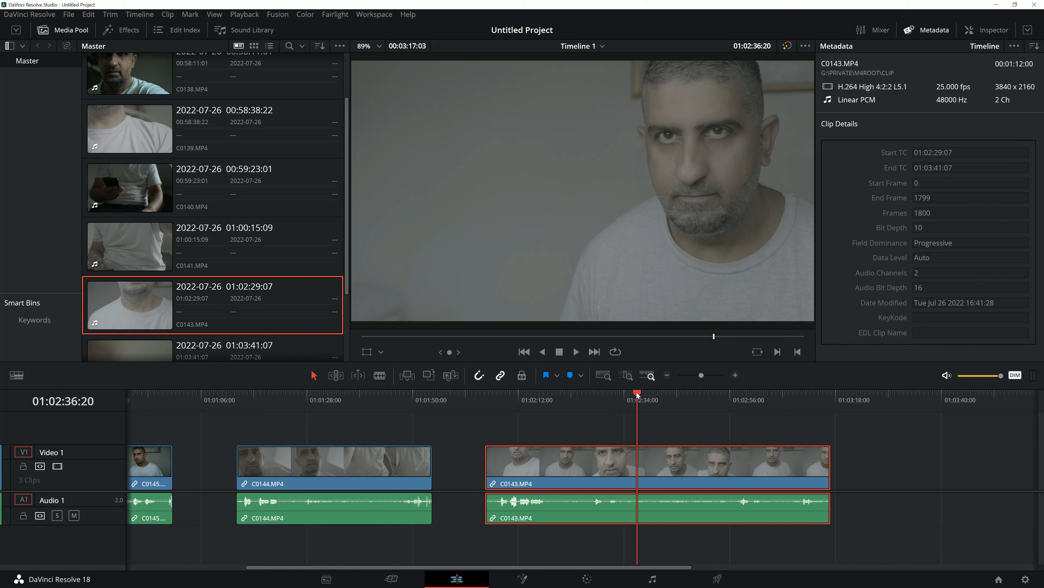
drag(637, 393, 628, 395)
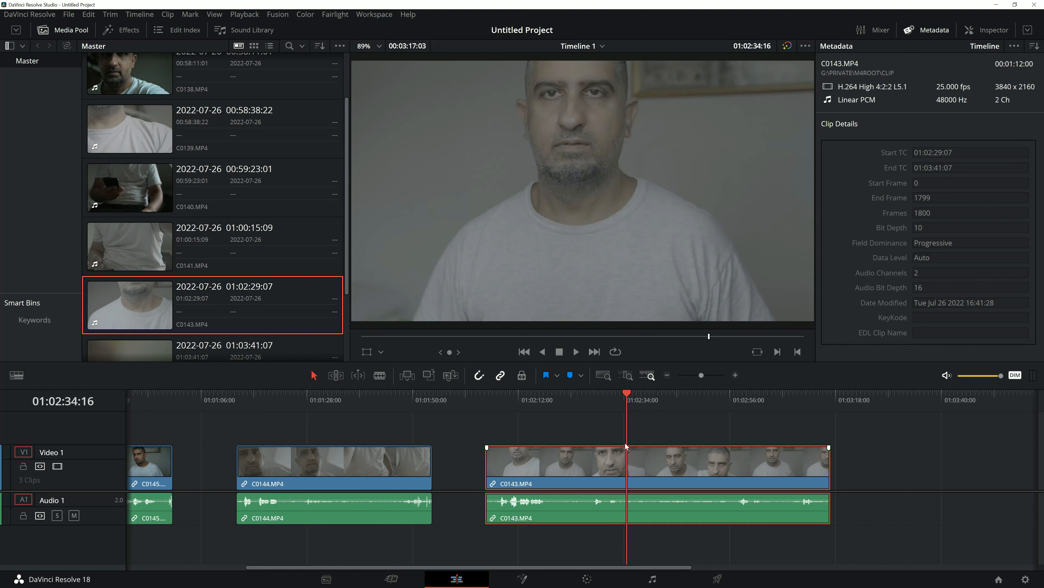
drag(626, 397, 636, 399)
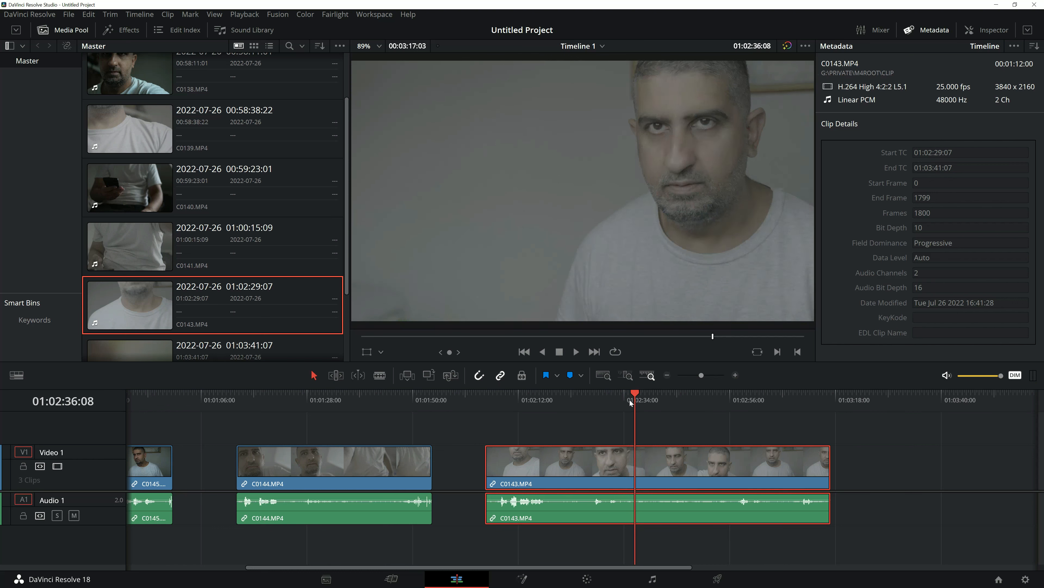
click(582, 397)
drag(568, 395, 628, 399)
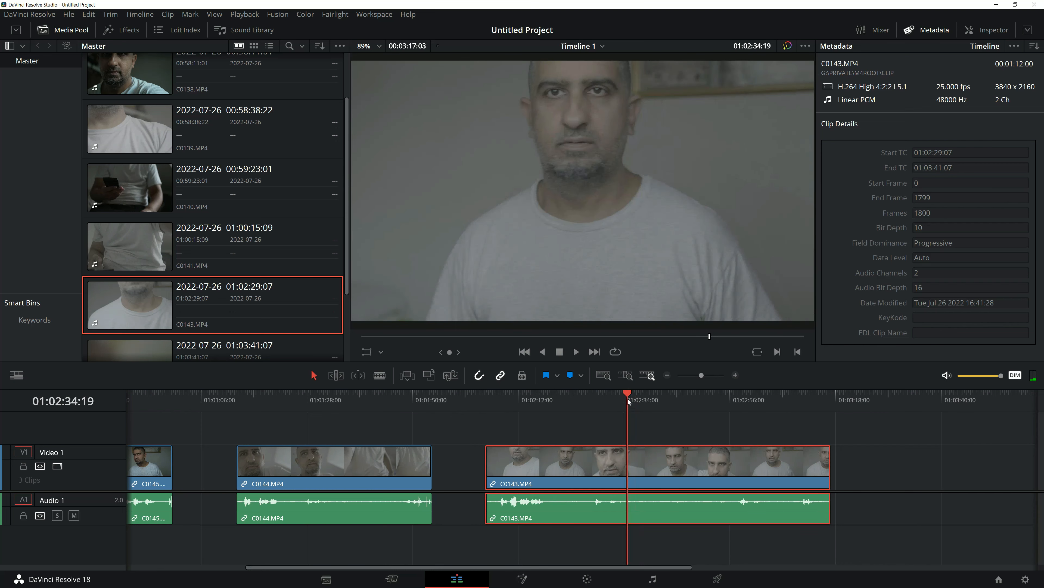
mouse_move(628, 398)
mouse_down()
mouse_move(575, 399)
mouse_move(631, 403)
mouse_move(611, 404)
mouse_up()
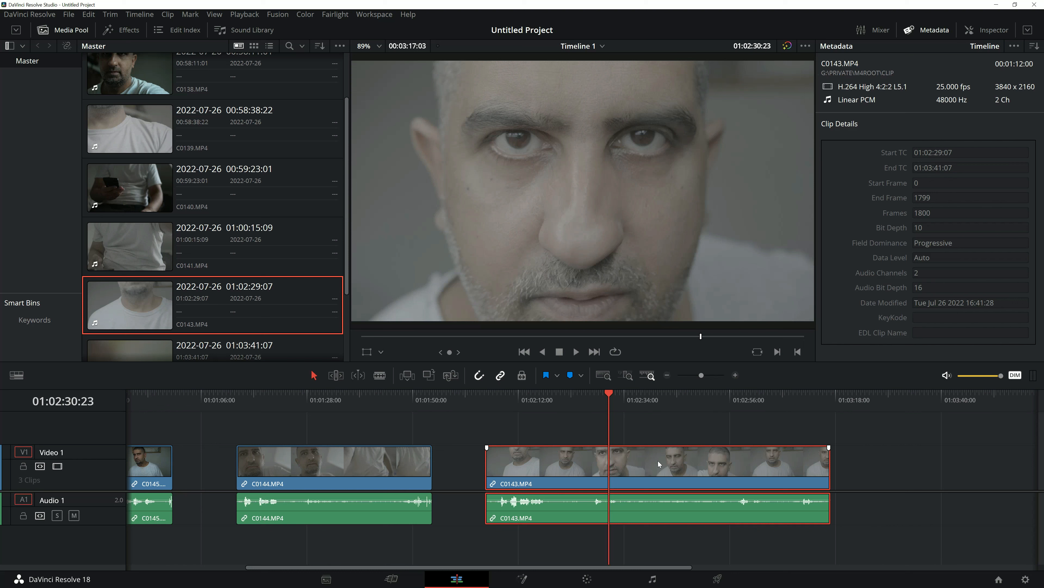
drag(606, 394, 614, 396)
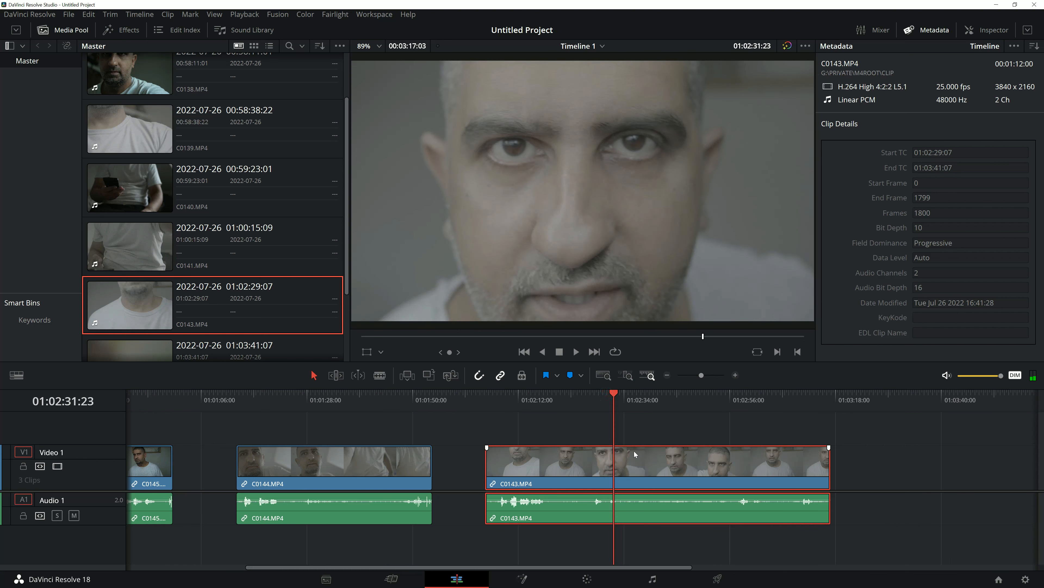
- On the Color page, find the Color Space Transform effect and apply it to node 01 of the third clip
click(588, 579)
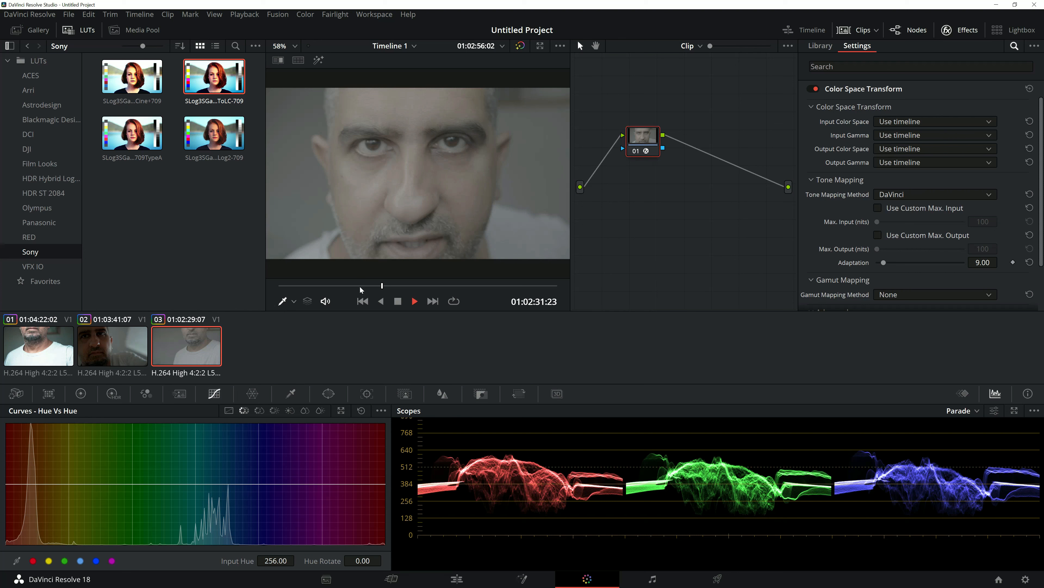
drag(382, 285, 379, 283)
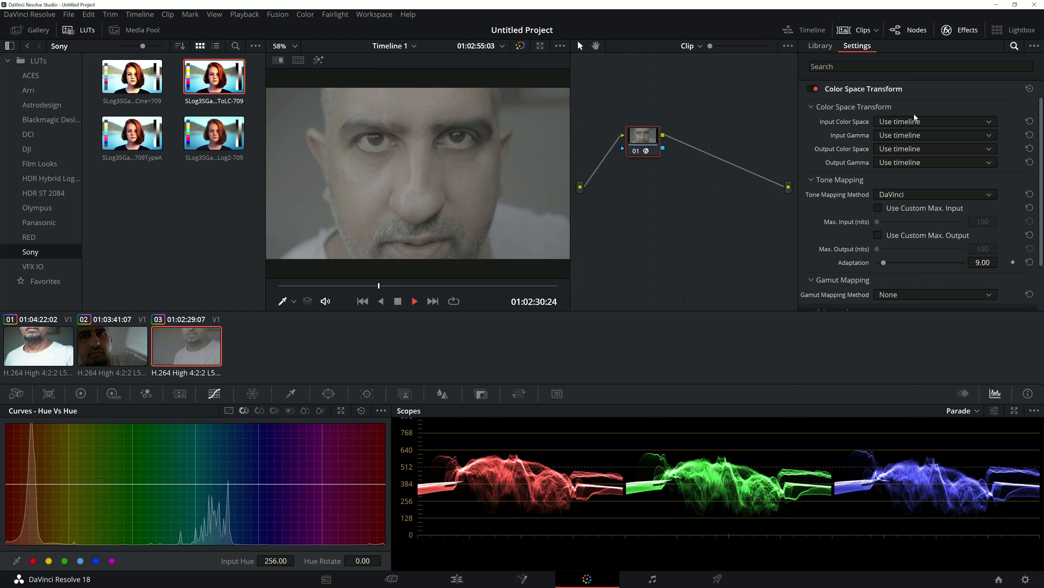
click(886, 67)
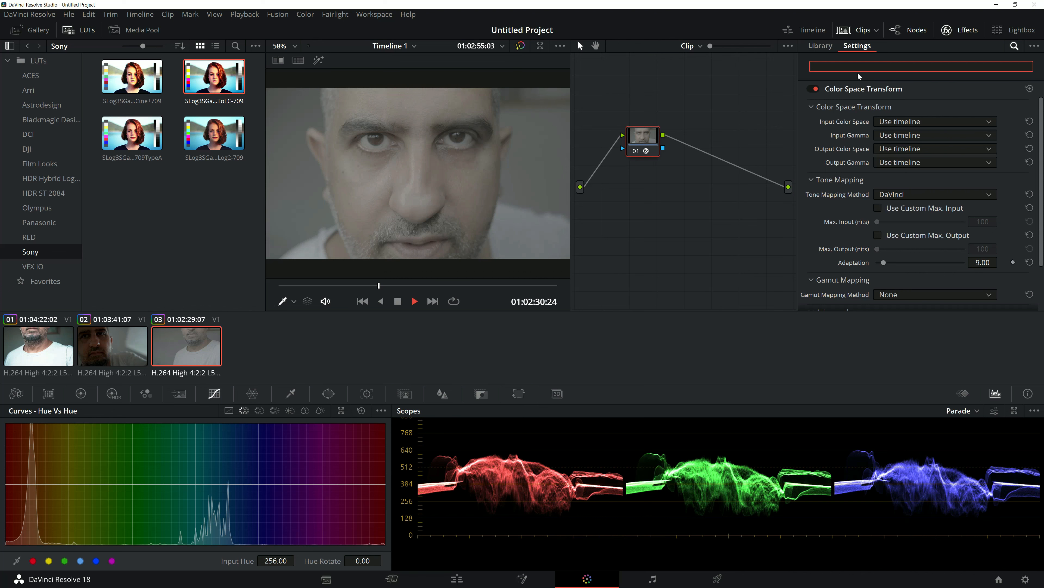
text(col)
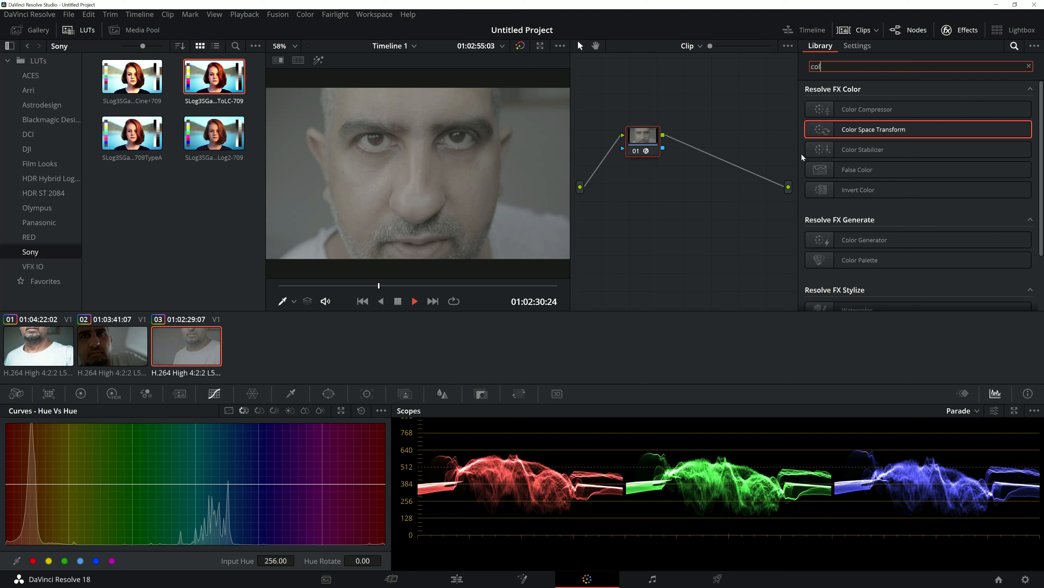
click(863, 133)
drag(864, 133, 643, 140)
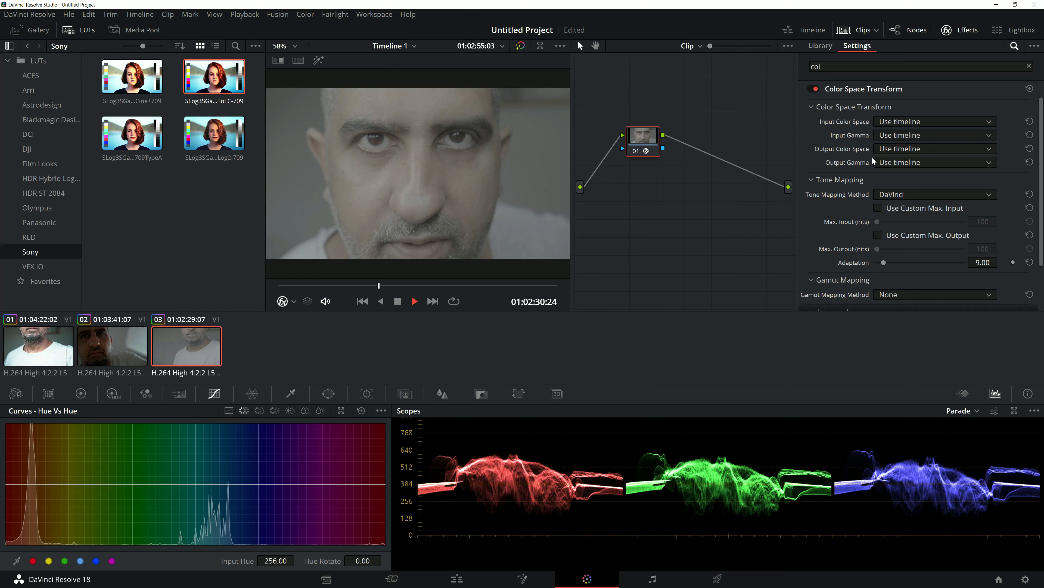
- Set the transform's input color space to Sony S-Gamut3 and its input gamma to Sony S-Log3
click(923, 123)
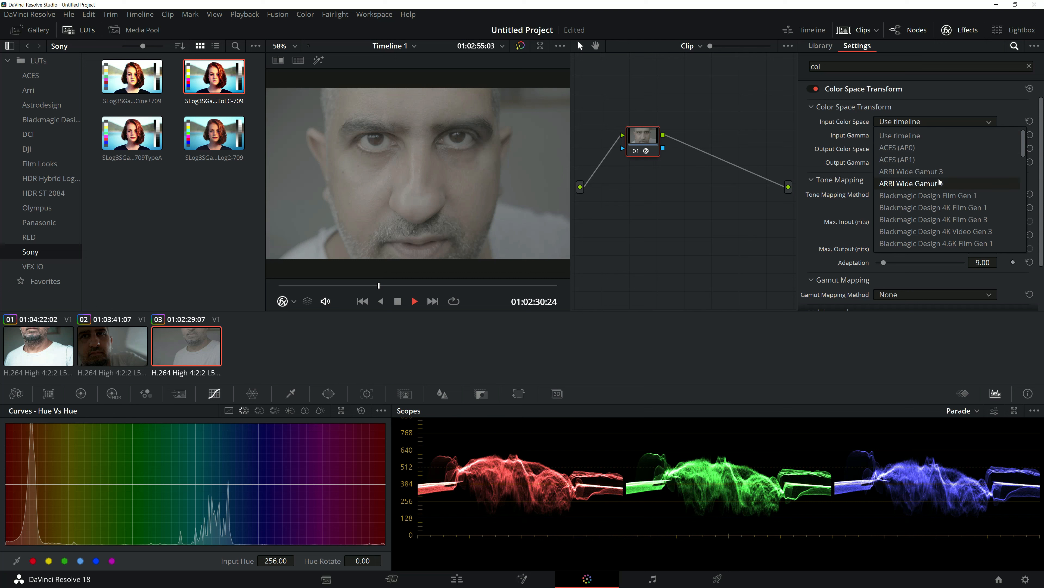
scroll(952, 195, down, 5)
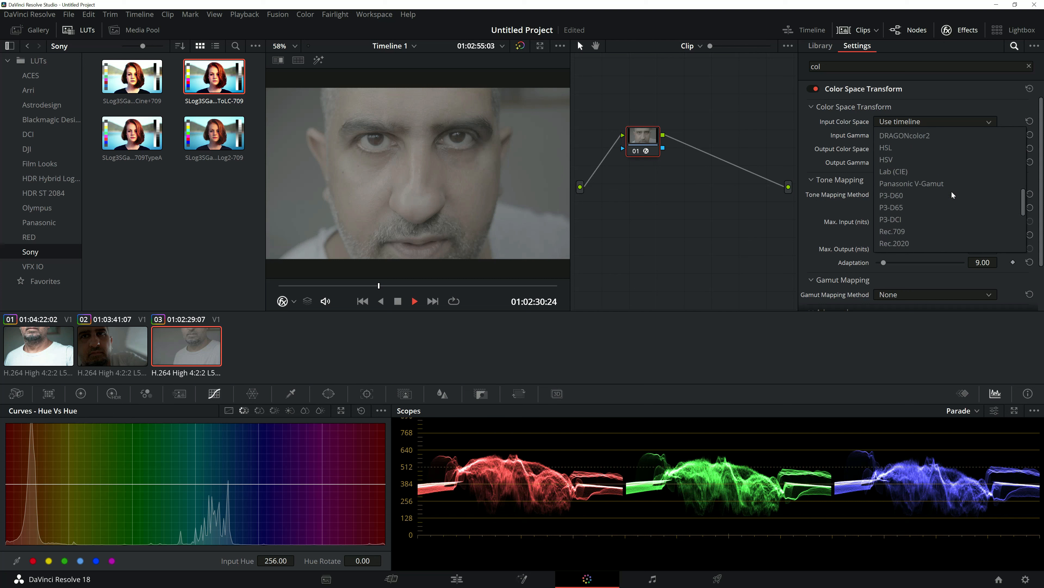
scroll(952, 195, down, 5)
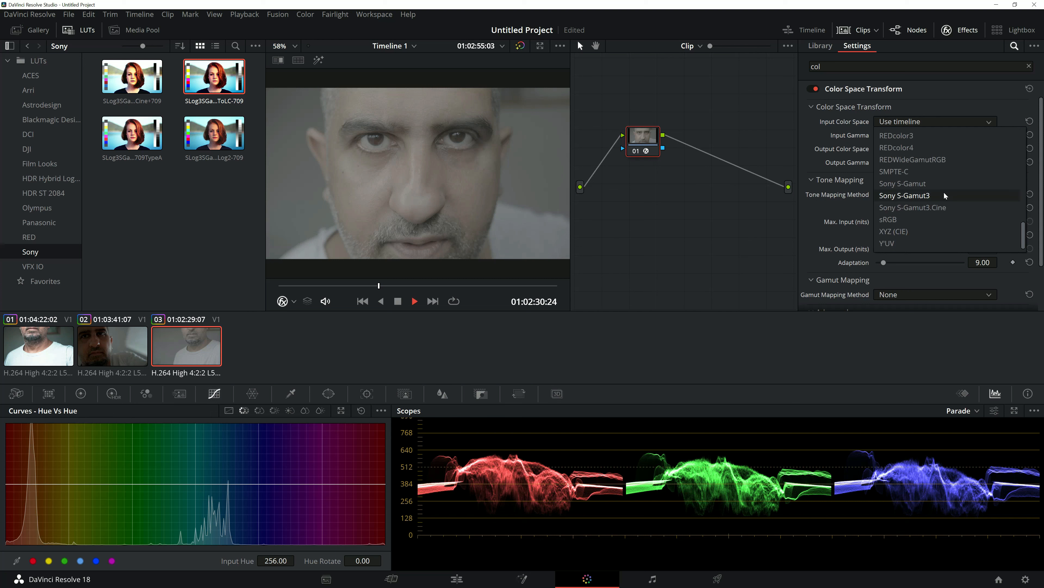
click(944, 195)
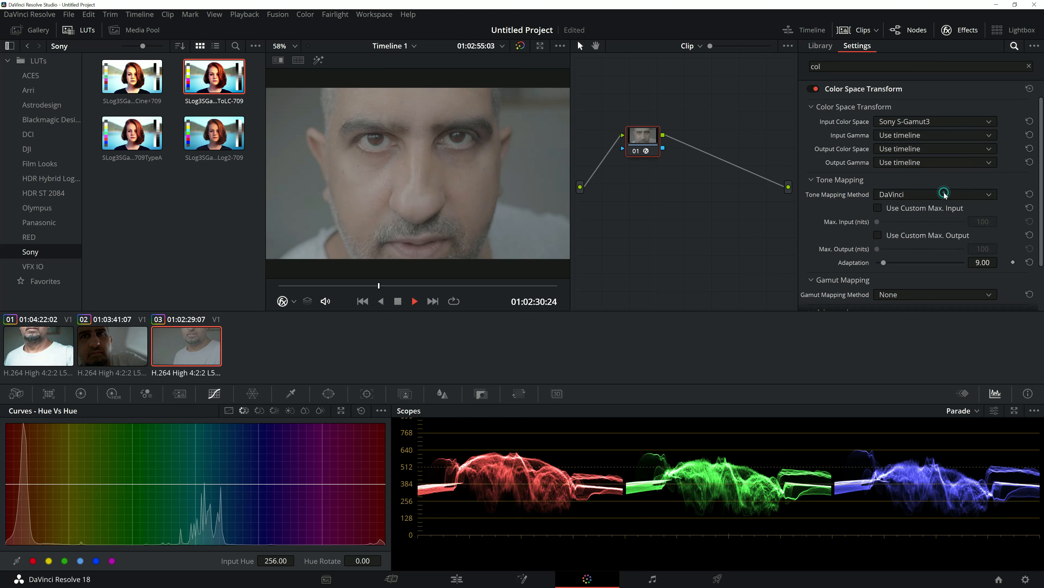
click(942, 137)
scroll(943, 197, down, 10)
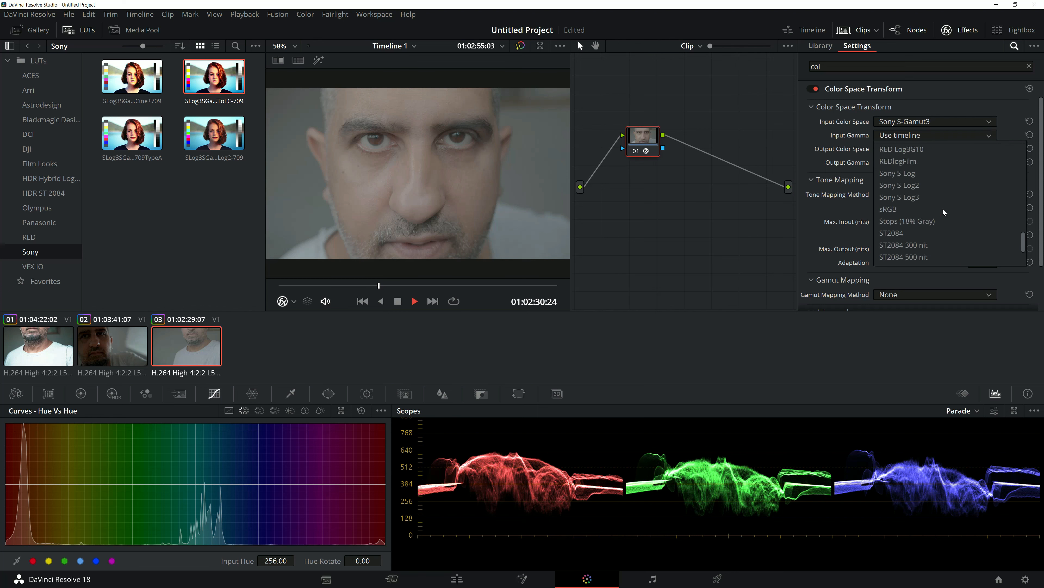
click(923, 198)
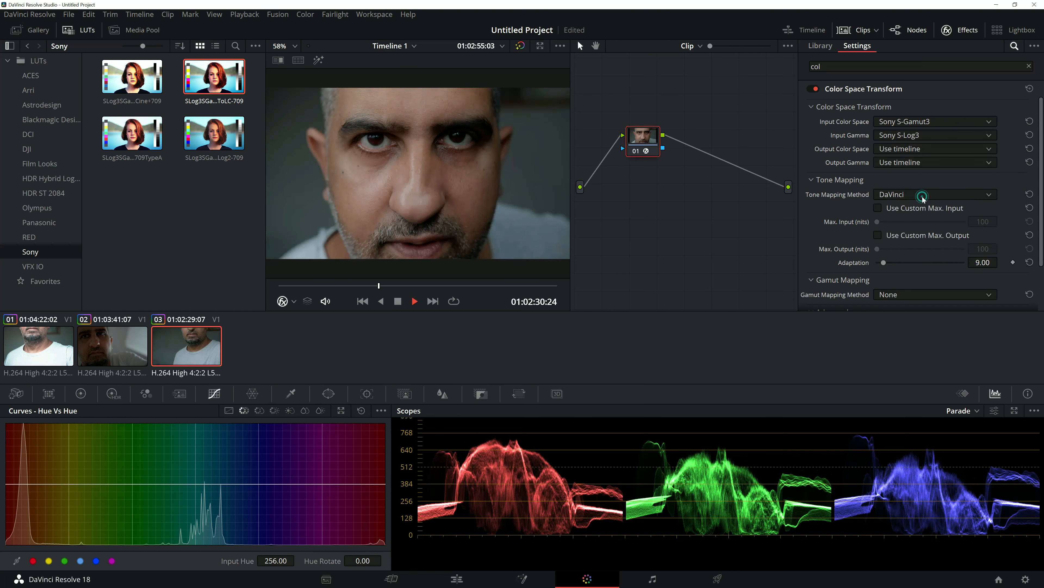
- Set both the output color space and the output gamma of the transform to Rec.709
click(931, 154)
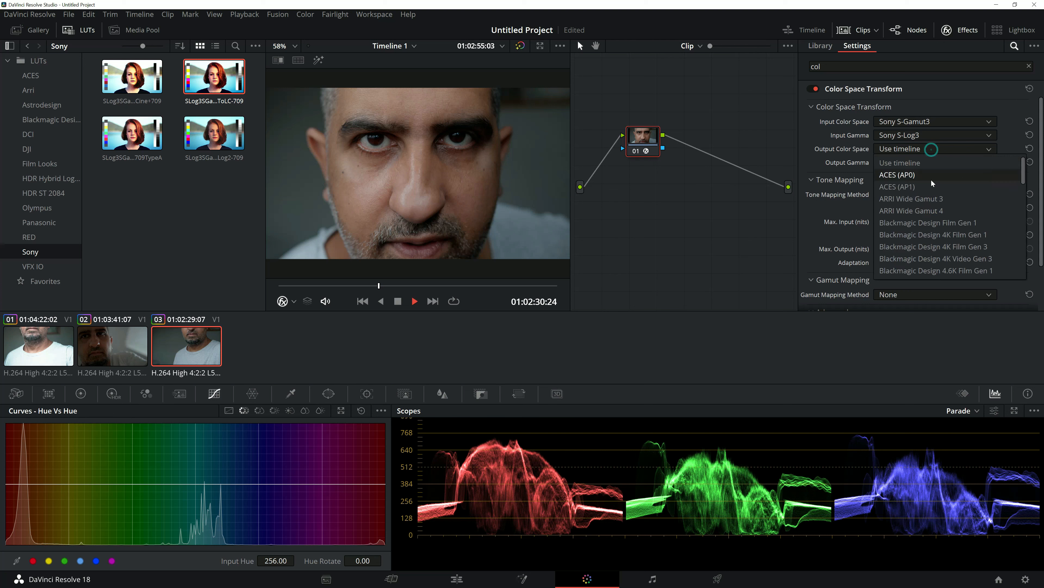
scroll(931, 192, down, 10)
scroll(911, 191, up, 4)
click(911, 190)
click(911, 162)
scroll(921, 227, down, 8)
scroll(921, 231, up, 5)
scroll(919, 239, up, 4)
click(918, 206)
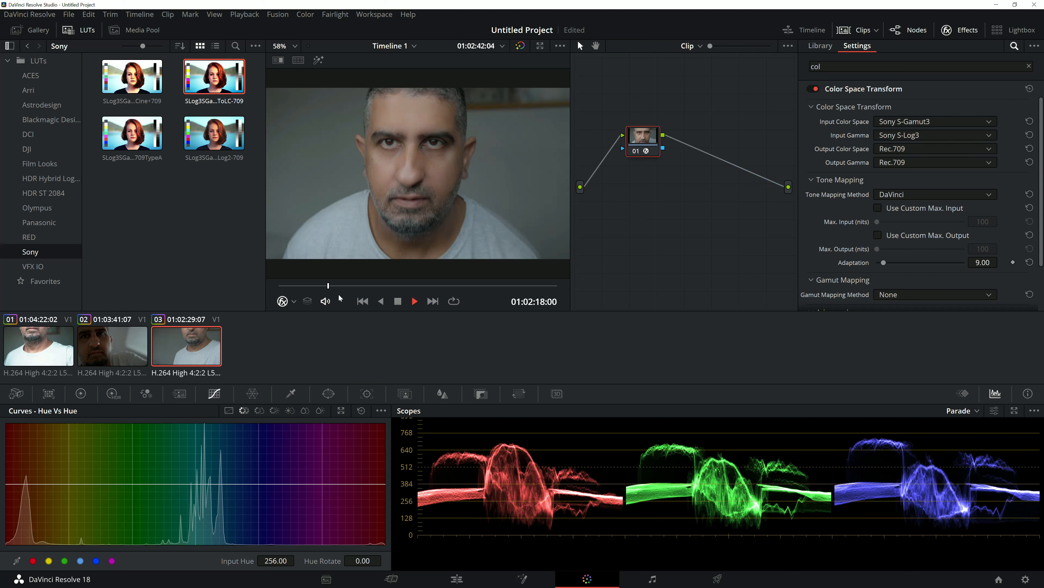
- Compare the converted image with the original log footage at several frames by bypassing the grade and re-enabling it
drag(328, 287, 339, 285)
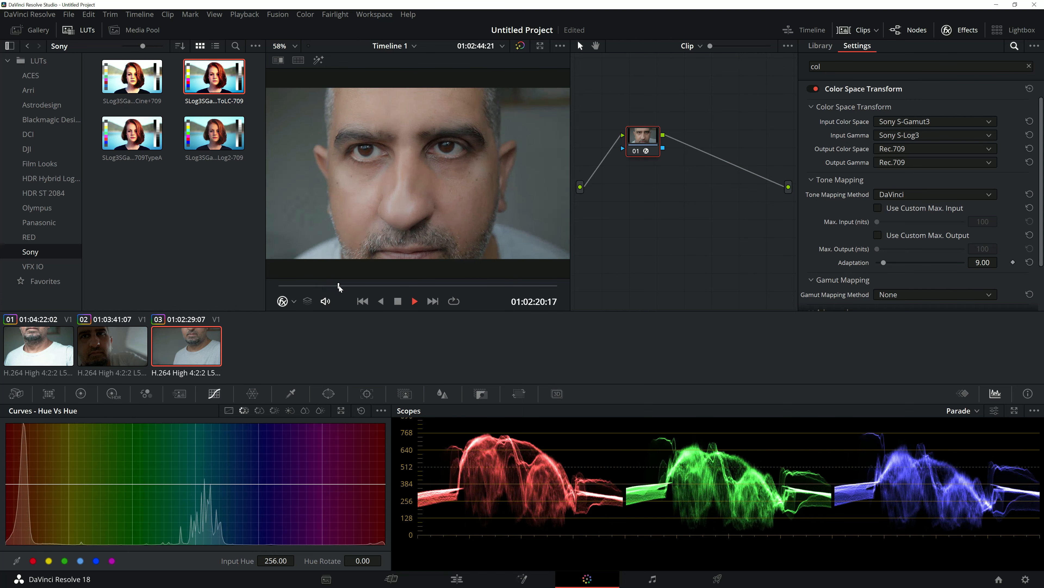
click(520, 46)
mouse_move(345, 288)
mouse_down()
mouse_move(355, 285)
mouse_move(338, 287)
mouse_up()
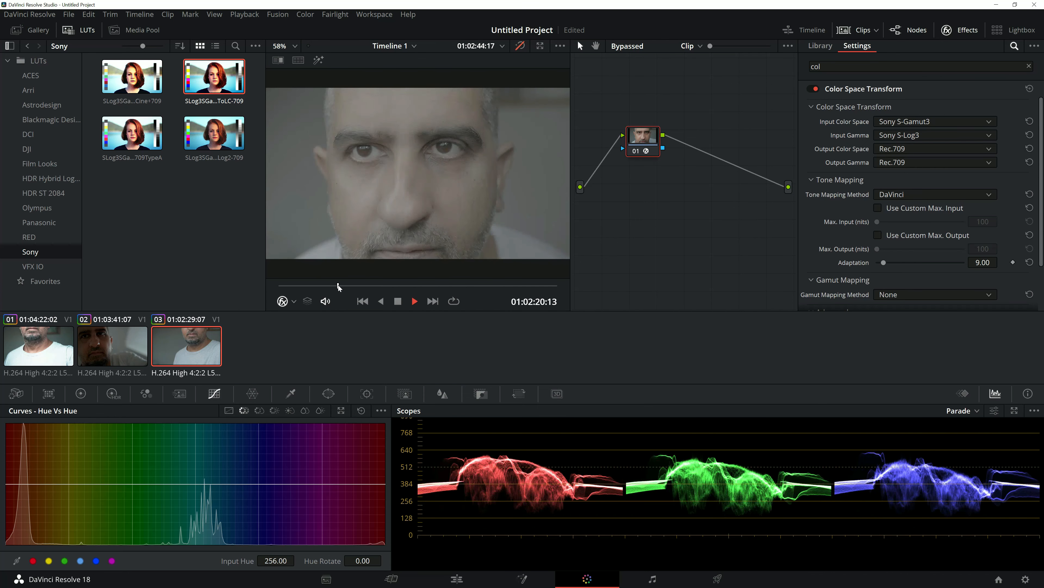
click(520, 46)
drag(337, 286, 363, 283)
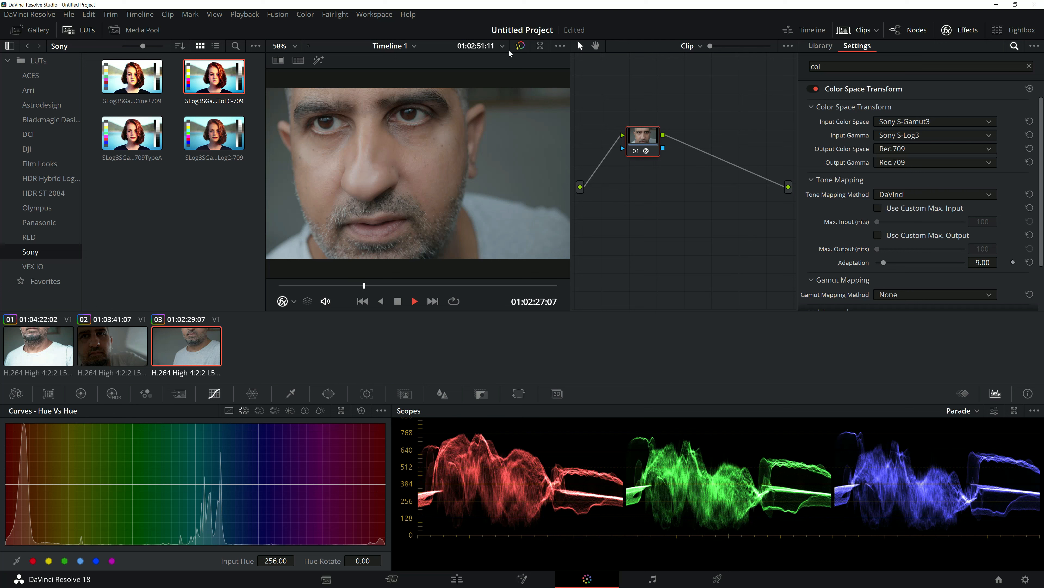
click(520, 45)
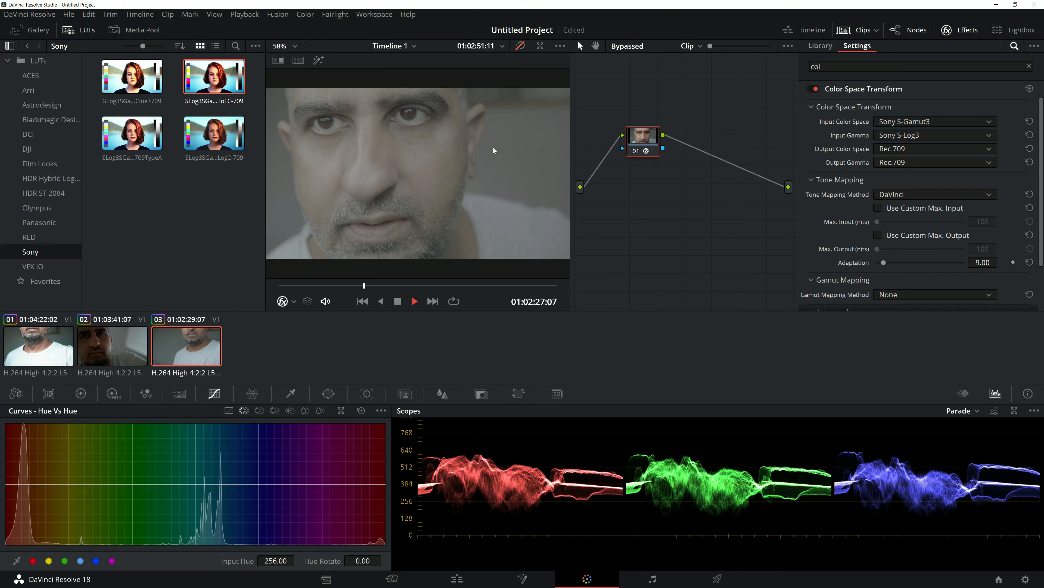
click(519, 47)
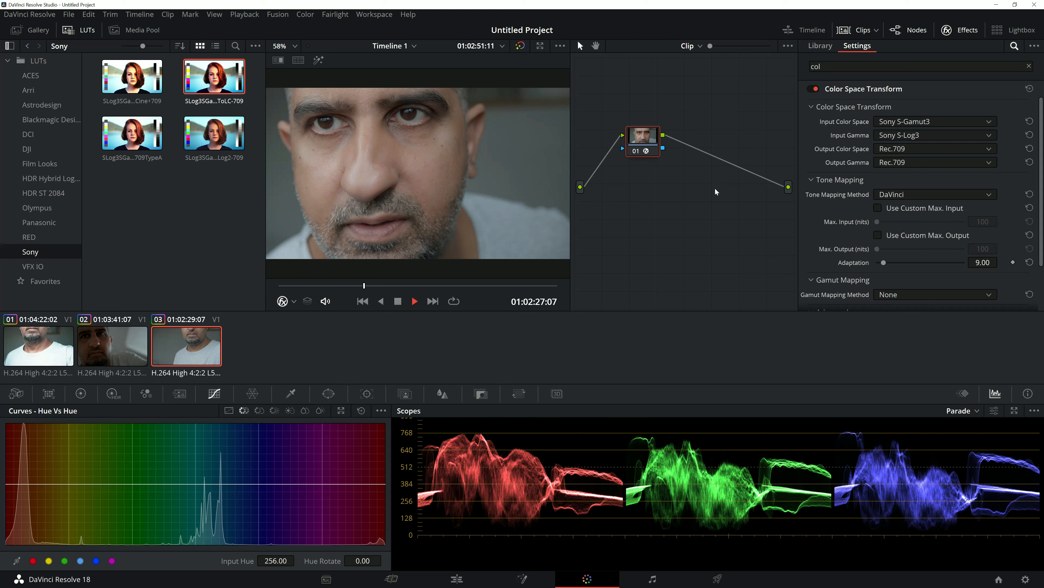
- Add a single serial node after node 01, removing any extra one, and label it "shadow"
key(alt+s)
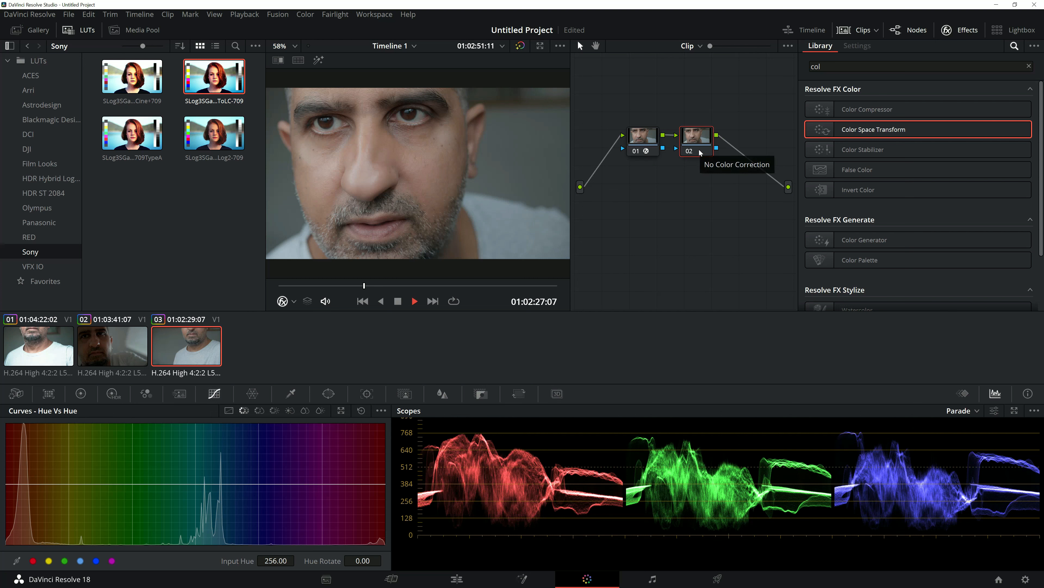
key(alt+s)
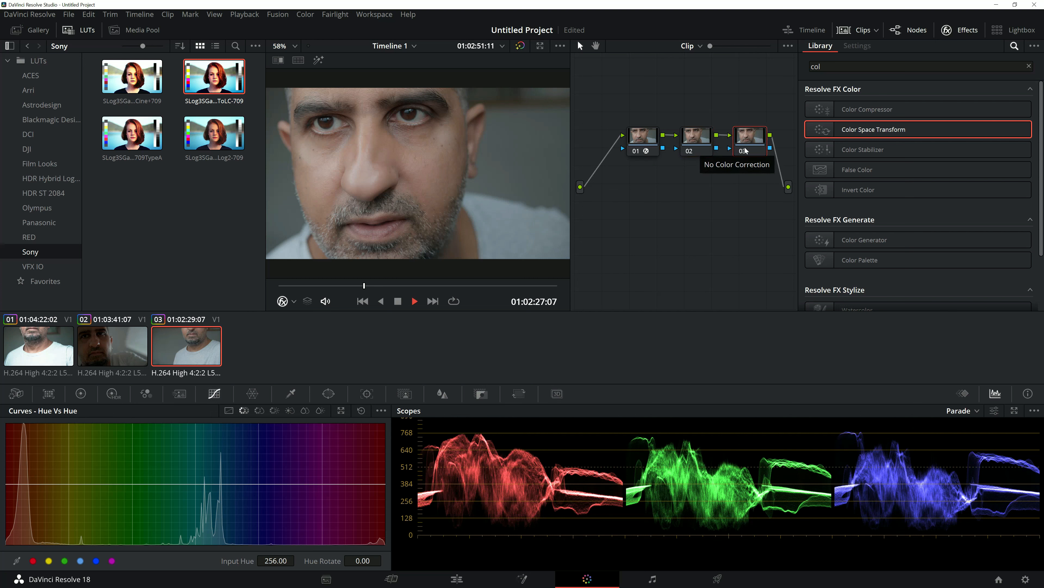
key(Delete)
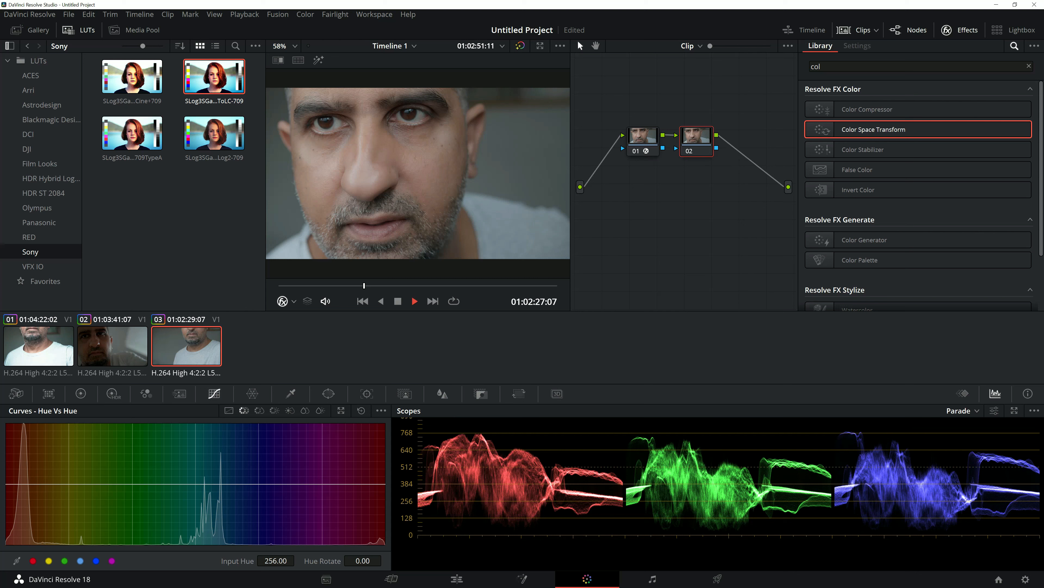
text(shadow)
key(Return)
- Lower the master Lift of the shadow node to -0.06 with the primaries color wheels, checking against the bypassed image
click(81, 394)
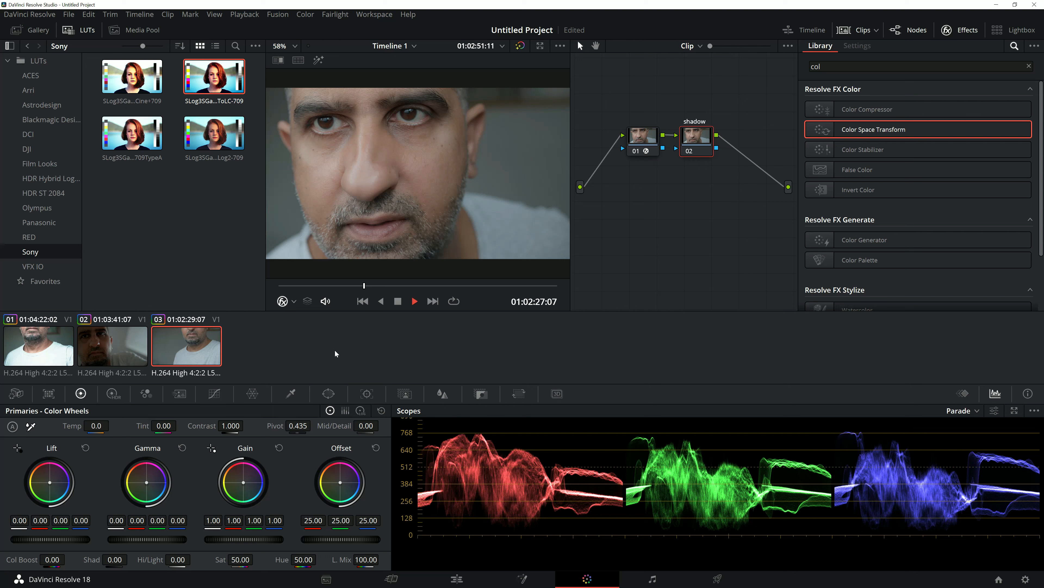
drag(364, 285, 389, 288)
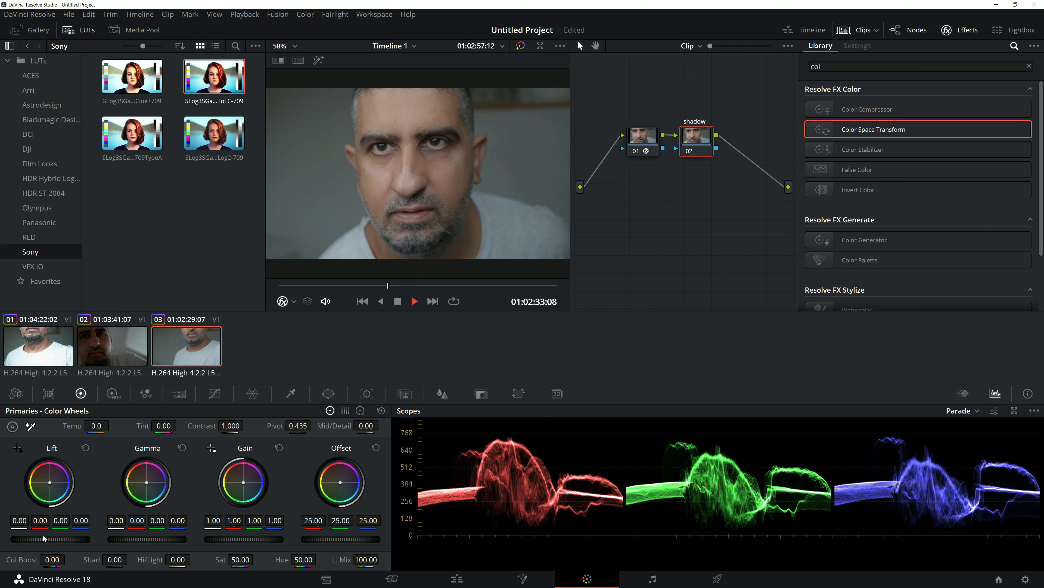
drag(43, 541, 14, 540)
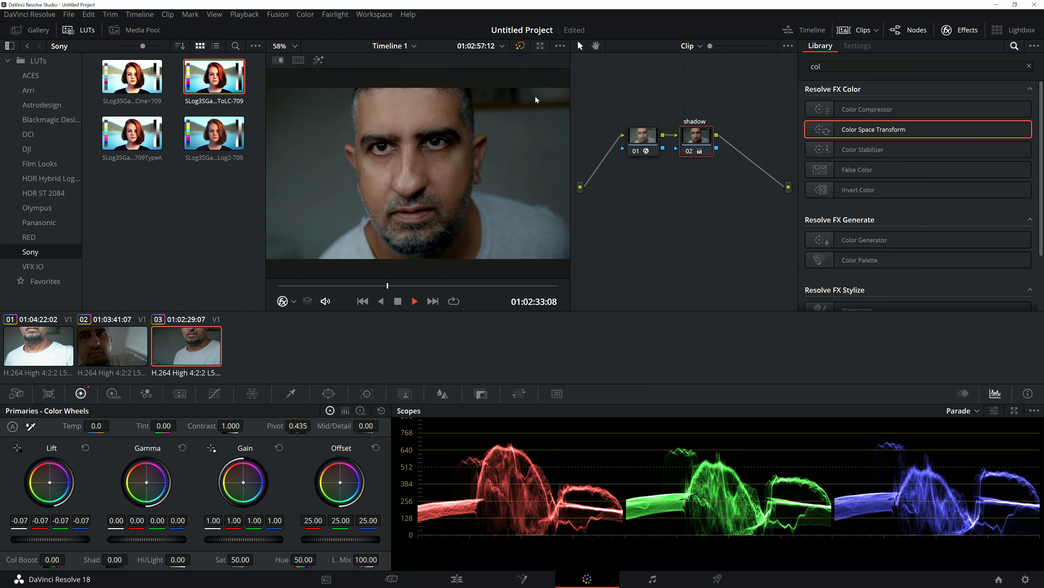
click(520, 44)
click(521, 44)
drag(58, 538, 60, 538)
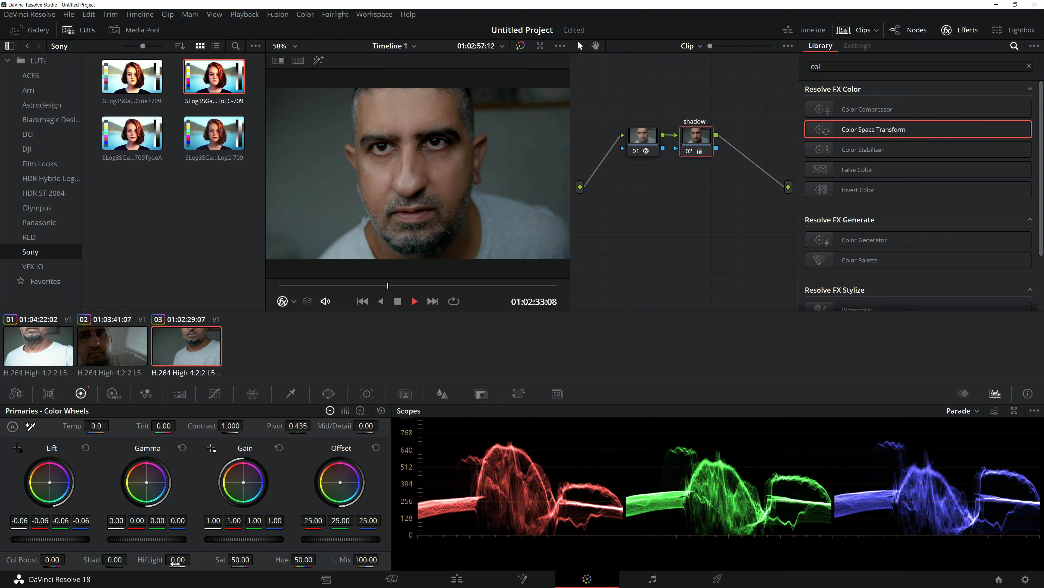
- Raise Shadows on the shadow node to 28.50 and check the result at another frame of the clip
drag(120, 560, 131, 558)
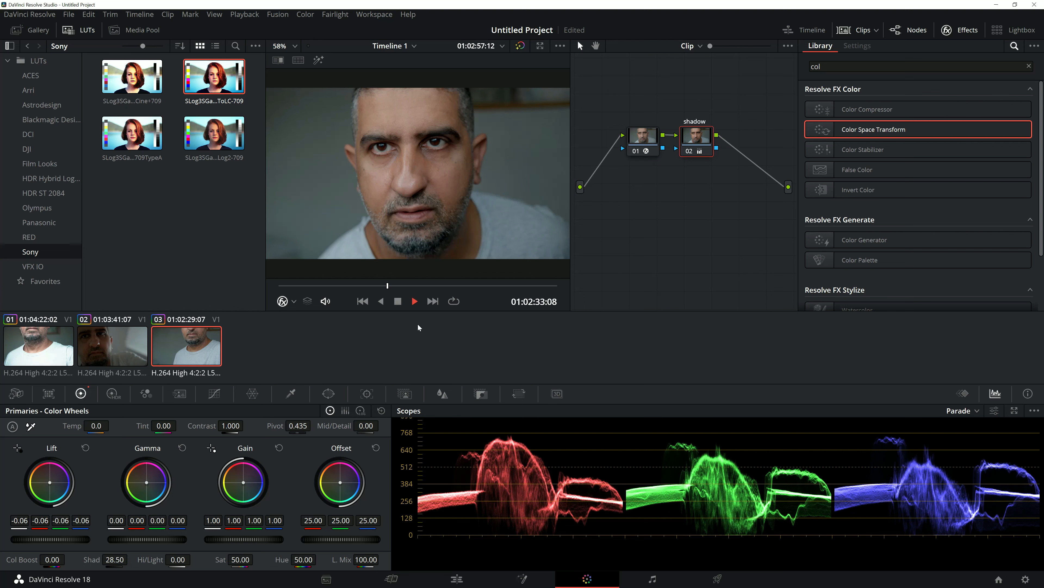
mouse_move(391, 285)
mouse_down()
mouse_move(400, 286)
mouse_move(391, 290)
mouse_up()
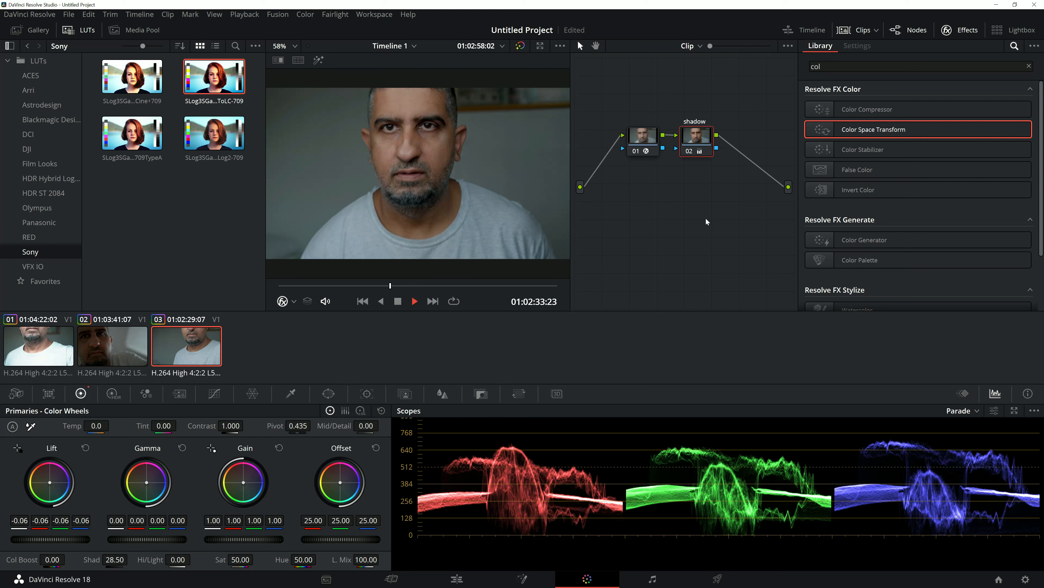
- Add a serial node after the shadow node and spread the three nodes out in the graph
key(alt+s)
click(618, 132)
drag(628, 135, 608, 132)
drag(695, 137, 675, 135)
drag(743, 135, 734, 138)
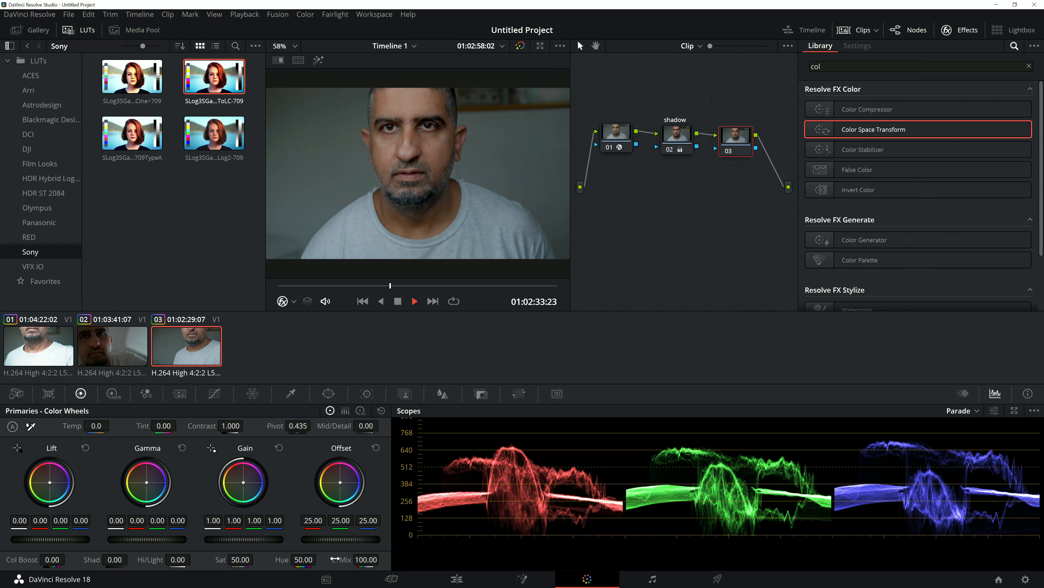
- Raise the master Offset of node 03 to 28.80 and label the node "offset"
mouse_move(346, 539)
mouse_down()
mouse_move(362, 540)
mouse_move(352, 539)
mouse_up()
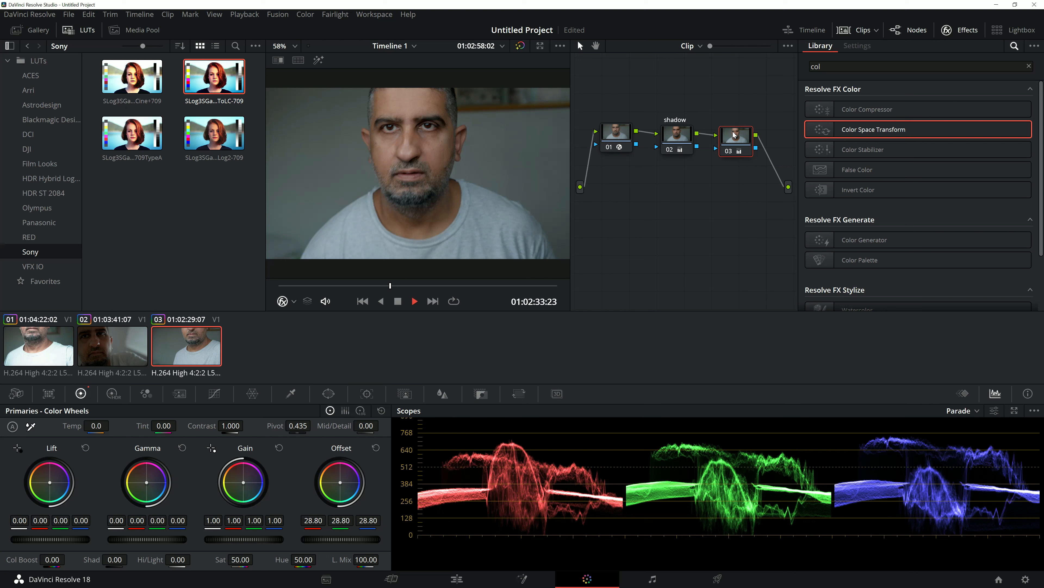
text(offset)
key(Return)
drag(391, 285, 389, 284)
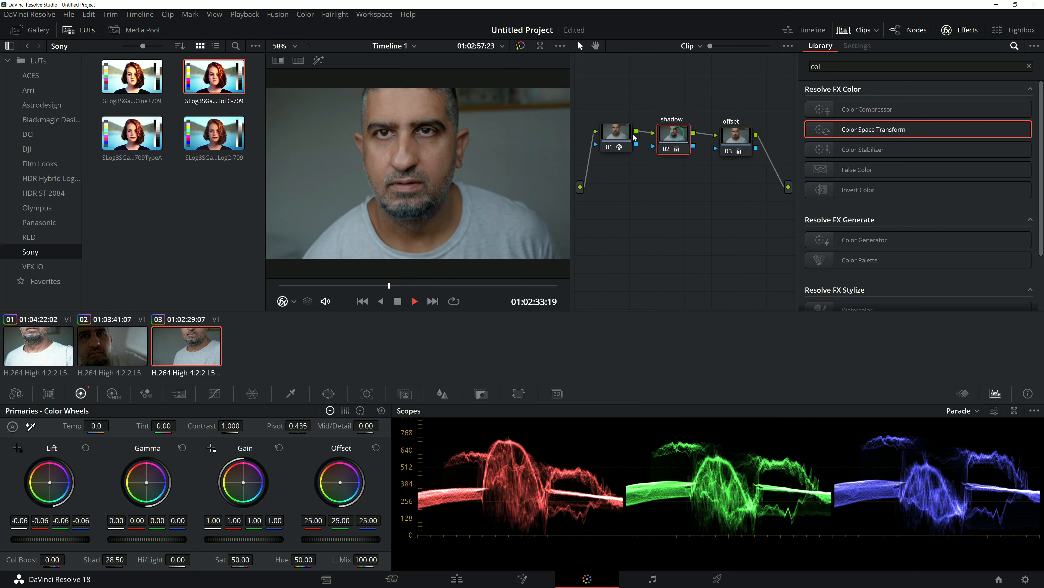
- Add a serial node after the offset node, rearrange the row to fit it, and label it "saturation"
click(616, 136)
click(665, 139)
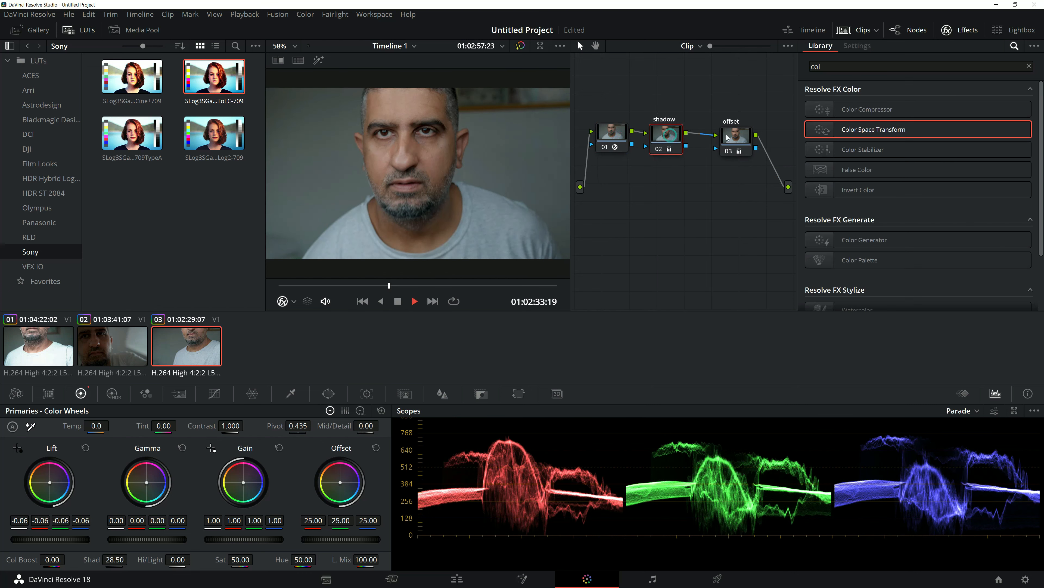
click(716, 134)
key(alt+s)
drag(606, 179, 777, 137)
click(611, 133)
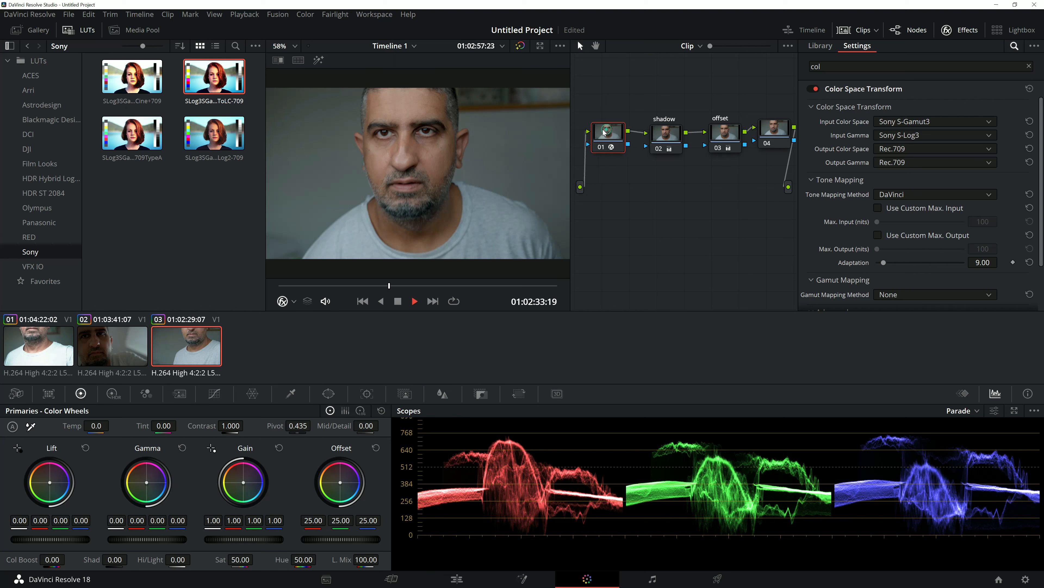
click(663, 136)
drag(725, 132, 759, 134)
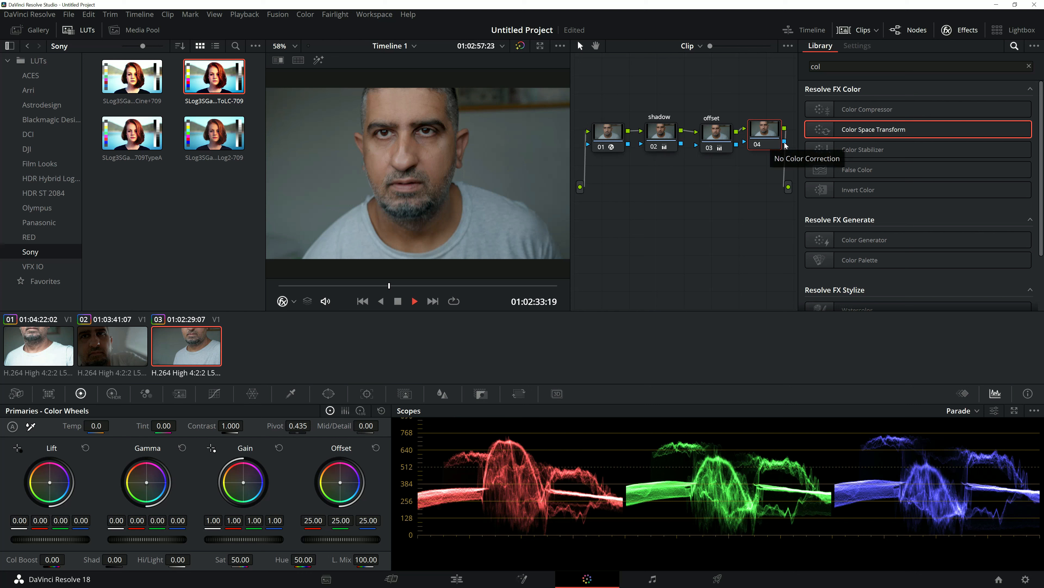
text(satu)
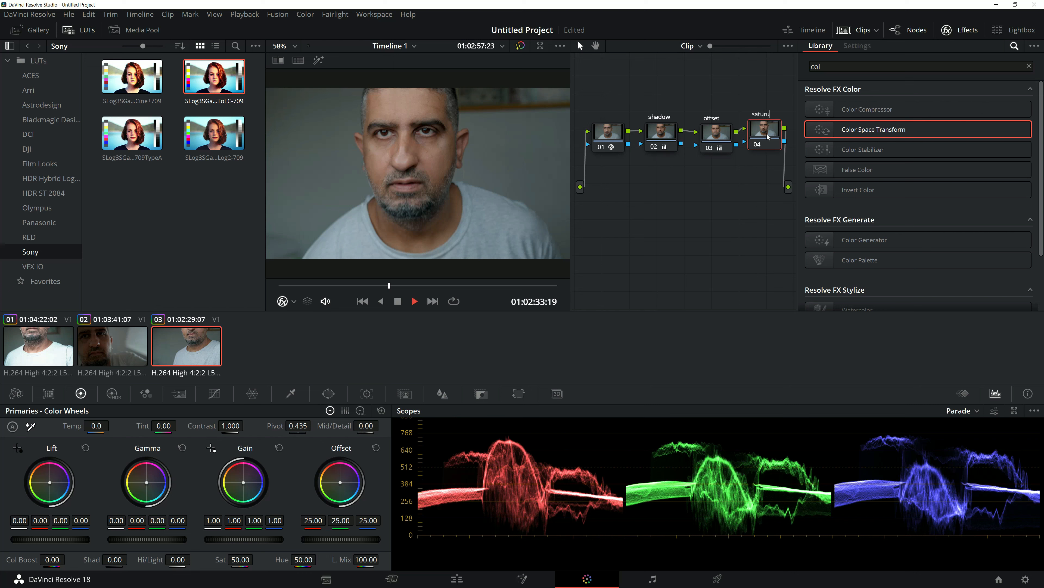
text(ration)
key(Return)
- Add a yellow point to the saturation node's Hue Vs Hue curve and shift it to input hue 330.68 with hue rotate 37.60
mouse_move(391, 285)
mouse_down()
mouse_move(373, 286)
mouse_move(391, 288)
mouse_up()
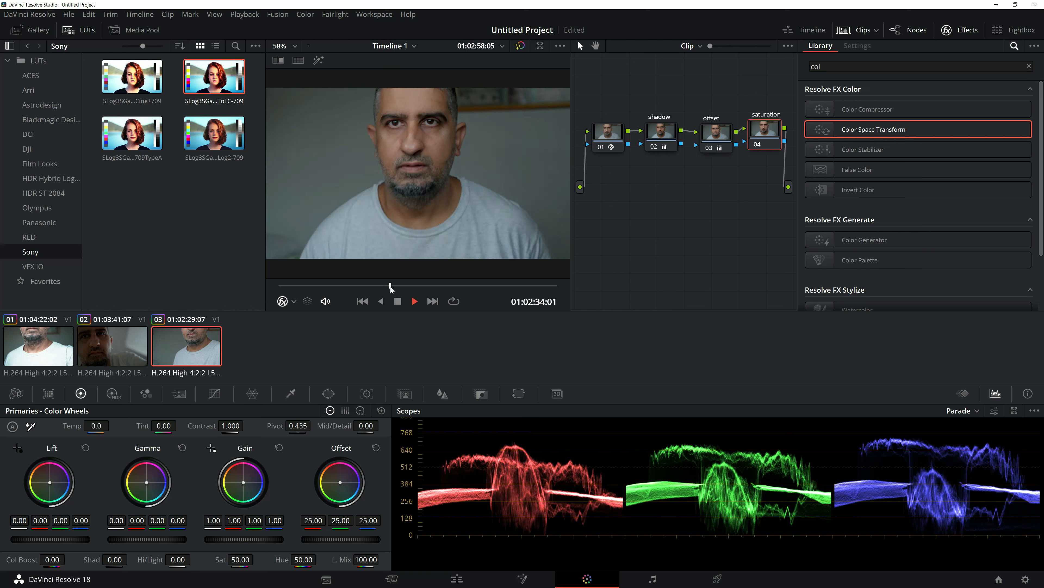
drag(392, 288, 402, 288)
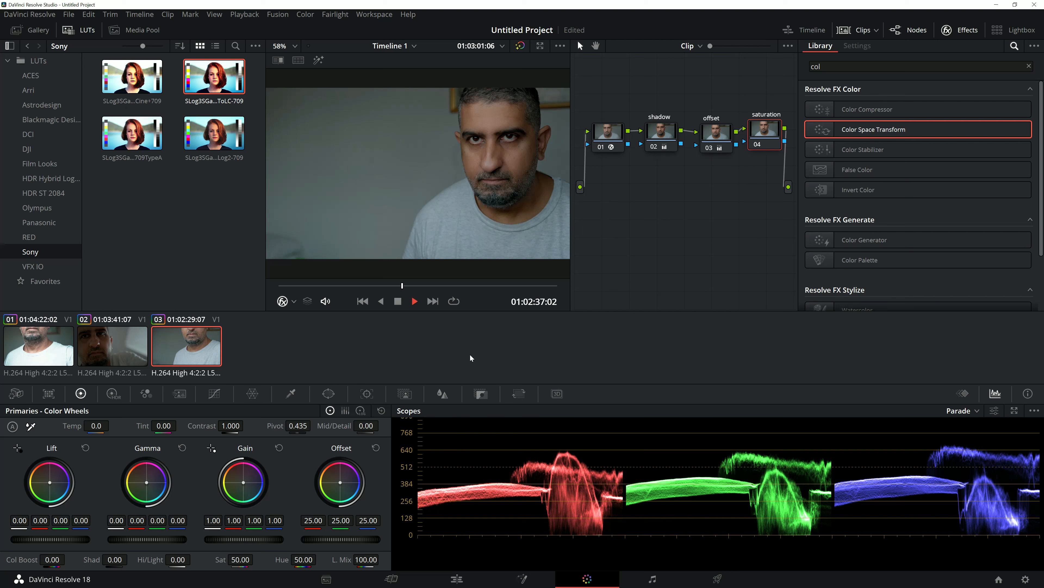
click(214, 394)
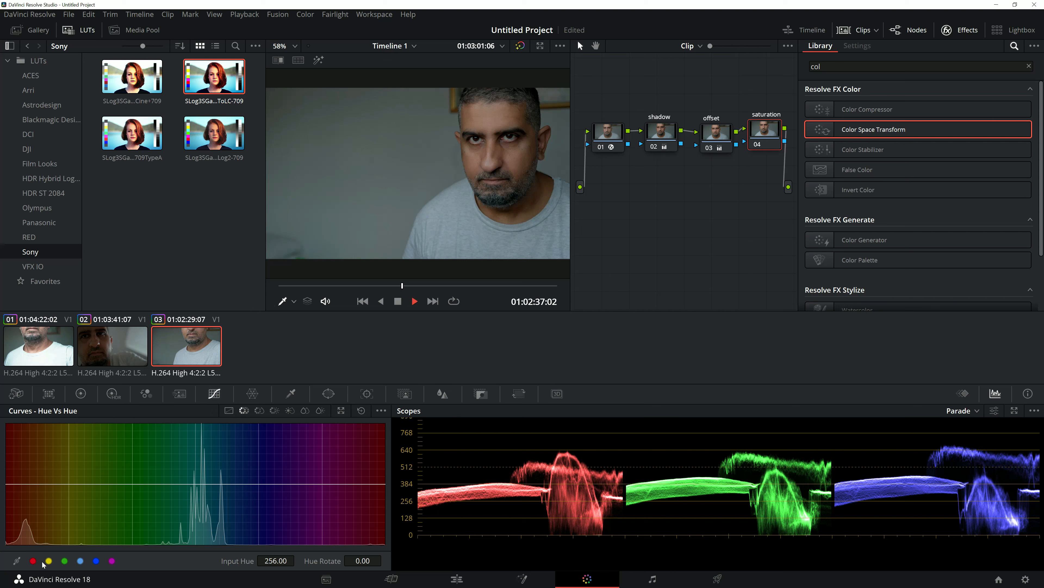
click(49, 560)
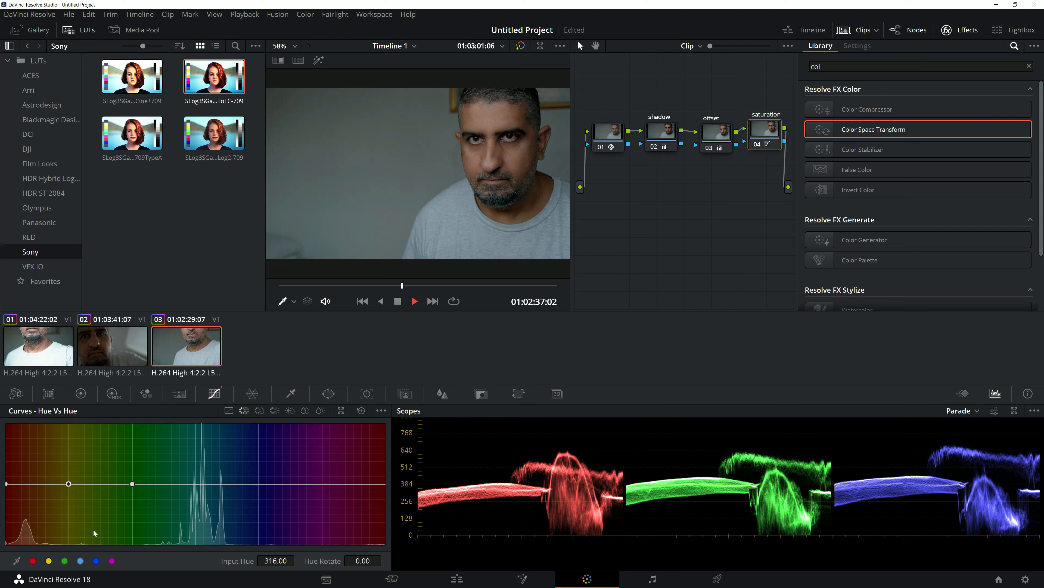
drag(402, 285, 378, 289)
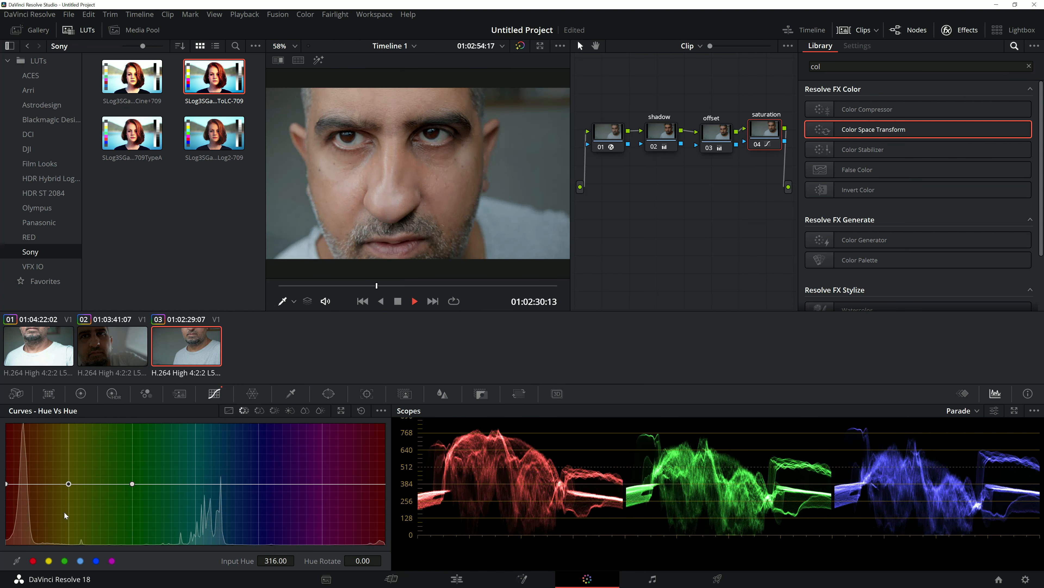
mouse_move(69, 486)
mouse_down()
mouse_move(124, 456)
mouse_move(64, 479)
mouse_move(81, 485)
mouse_move(85, 474)
mouse_up()
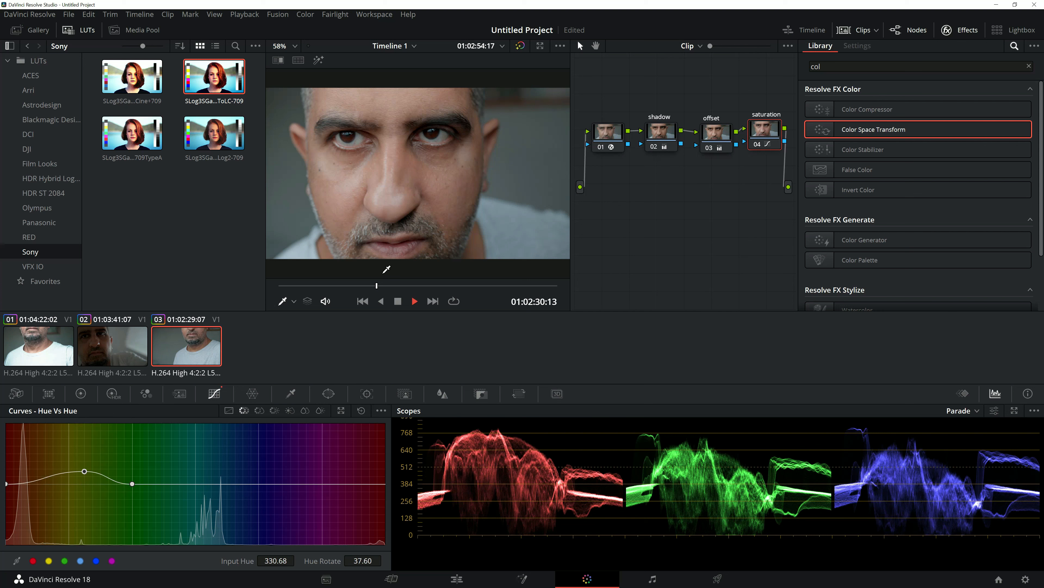
mouse_move(376, 288)
mouse_down()
mouse_move(409, 291)
mouse_move(396, 292)
mouse_up()
- Add a serial node after the saturation node, place it below, label it "pivot", and display the HDR color wheels
drag(671, 131, 751, 137)
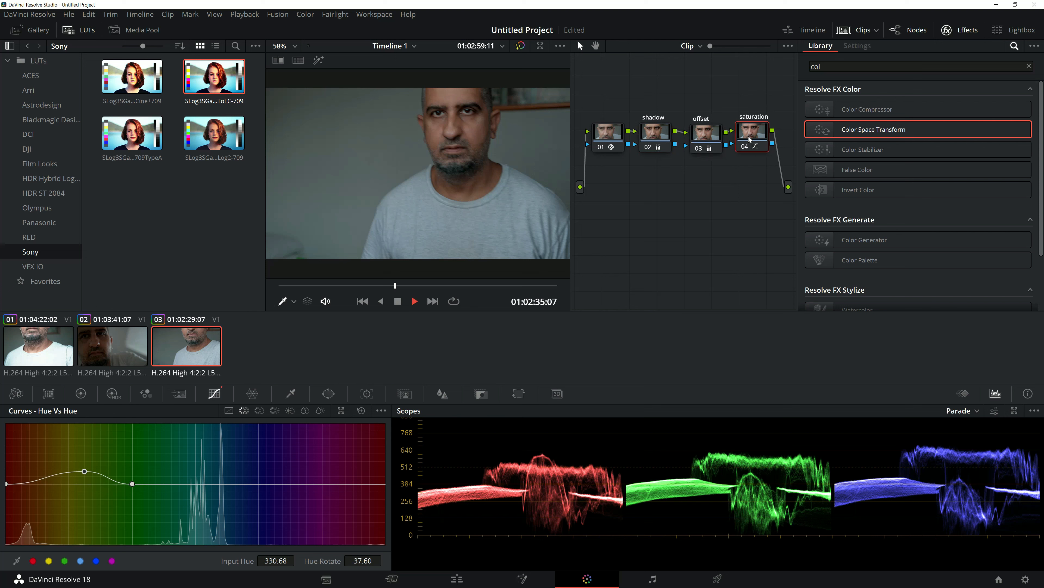
key(alt+s)
drag(749, 184, 777, 184)
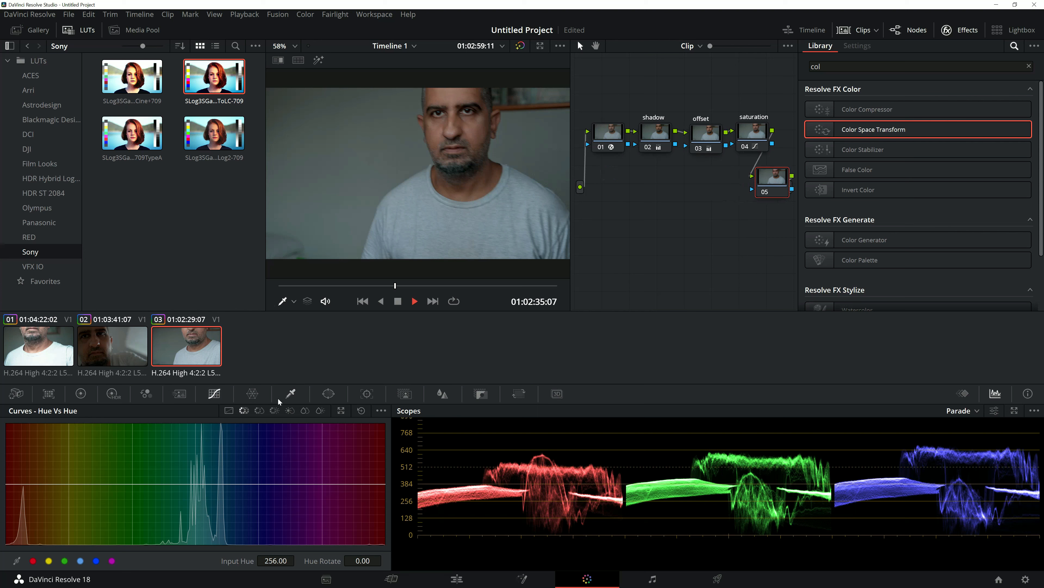
click(82, 394)
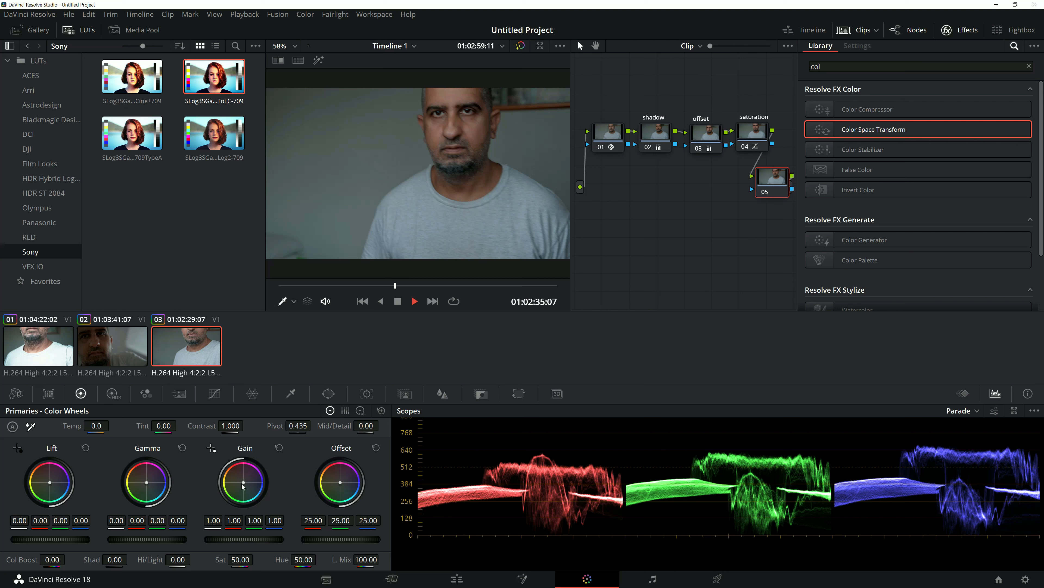
click(114, 393)
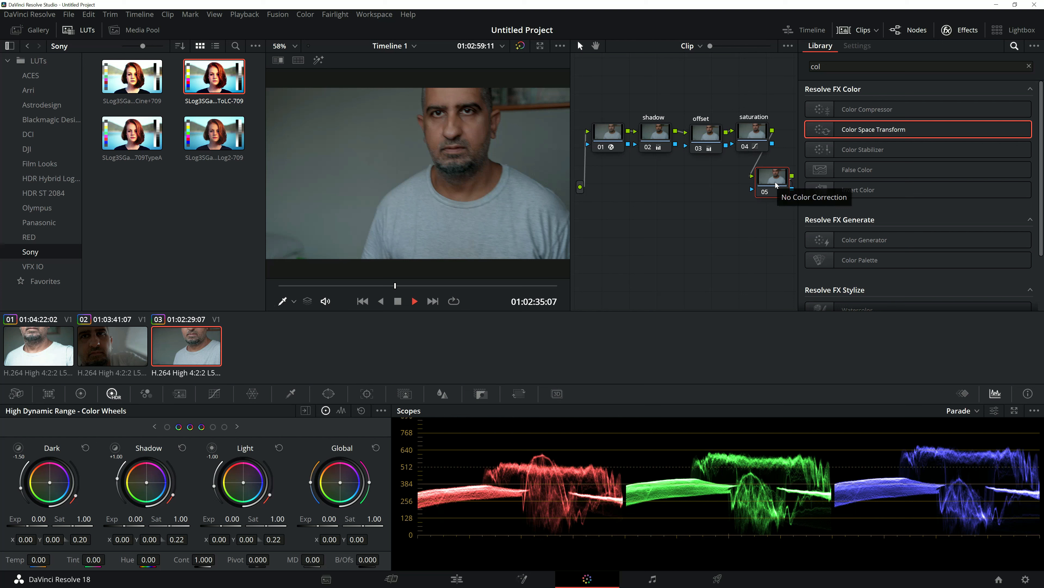
text(pivot)
key(Return)
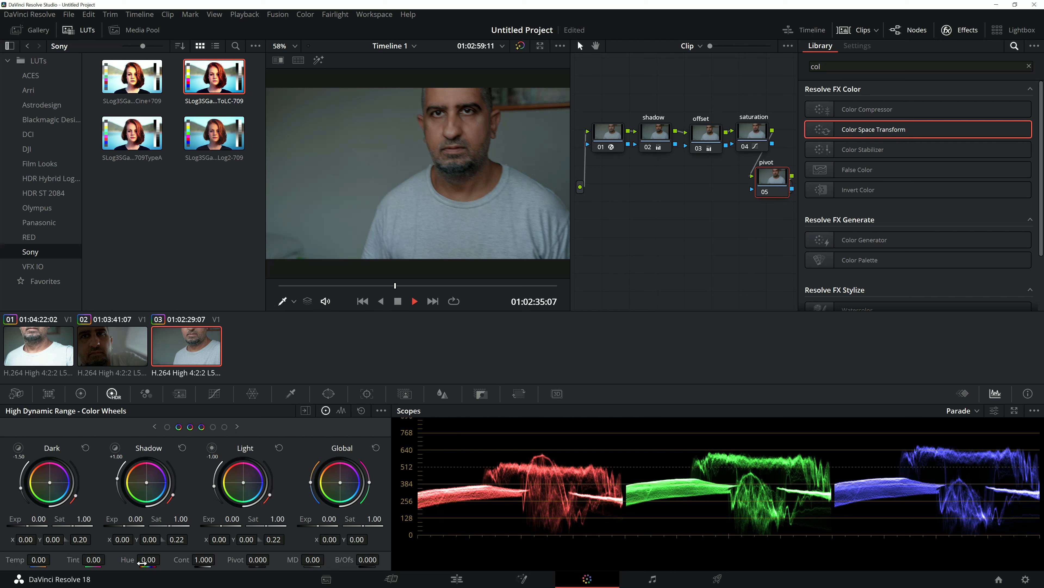
- Raise the HDR Pivot of the pivot node to 1.810, checking the image at several frames
mouse_move(259, 559)
mouse_down()
mouse_move(272, 558)
mouse_move(263, 559)
mouse_up()
click(361, 285)
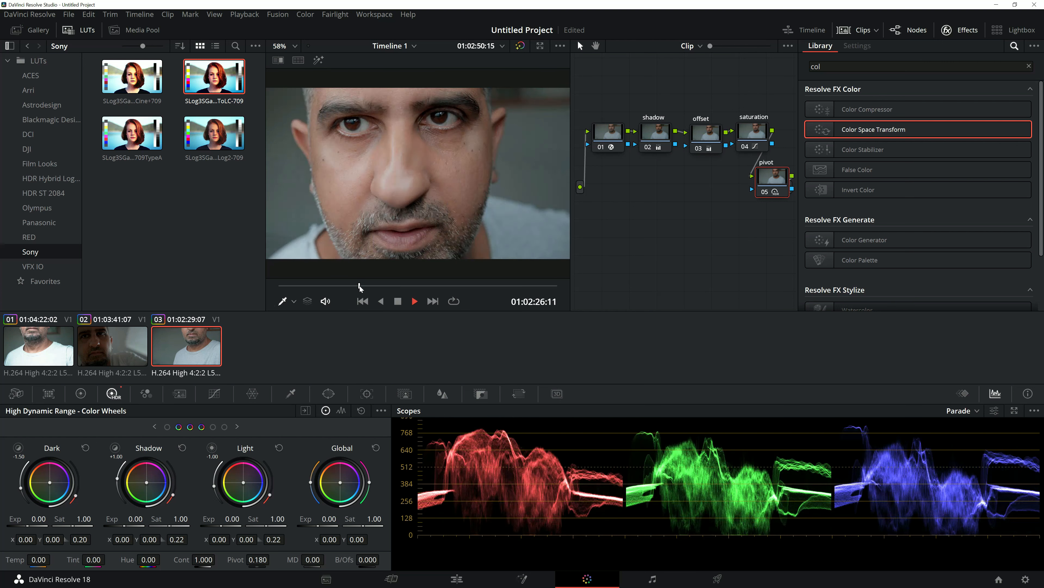
drag(250, 561, 272, 559)
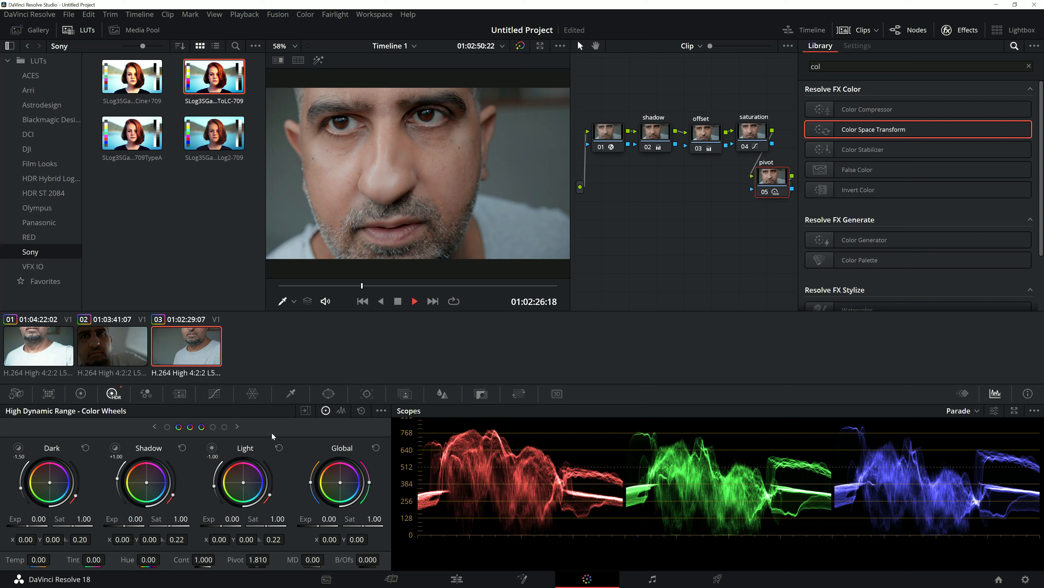
drag(362, 285, 383, 290)
- Move node 01 and the offset node slightly up to tidy the node row
click(653, 142)
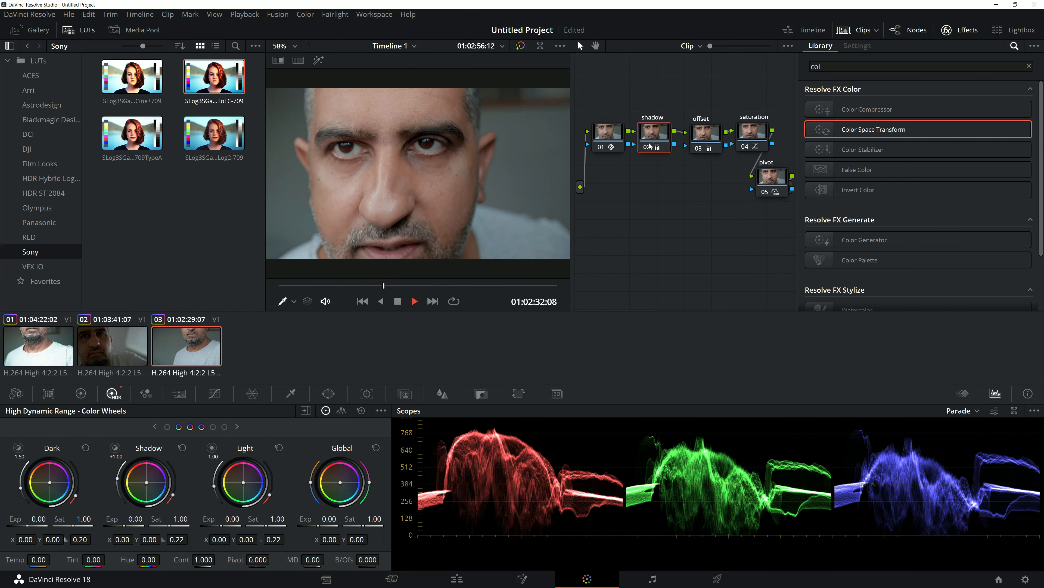
drag(613, 142, 651, 136)
drag(714, 139, 715, 136)
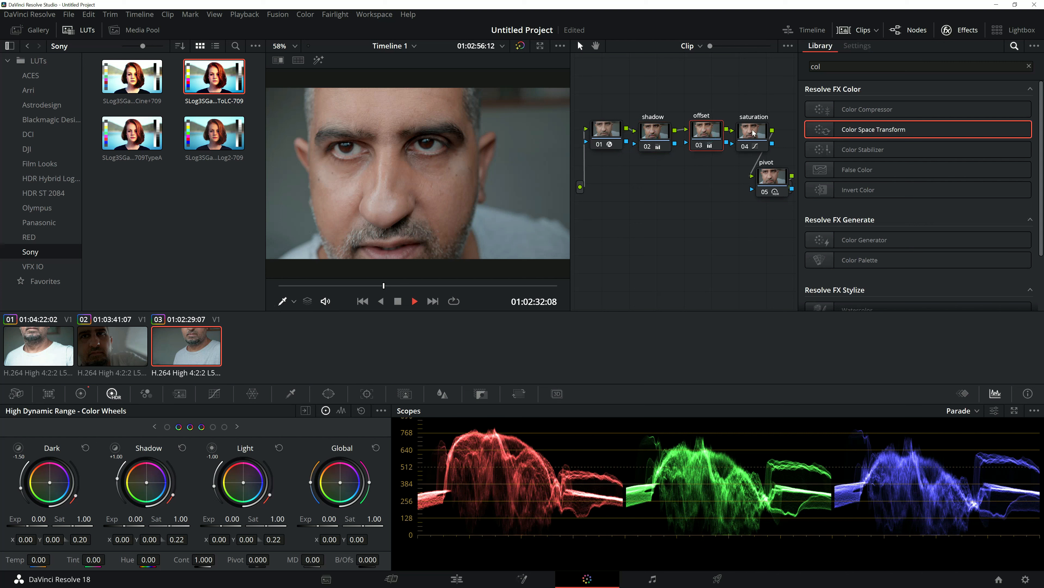
- Disable the pivot node to compare its effect and check the saturation node
click(767, 192)
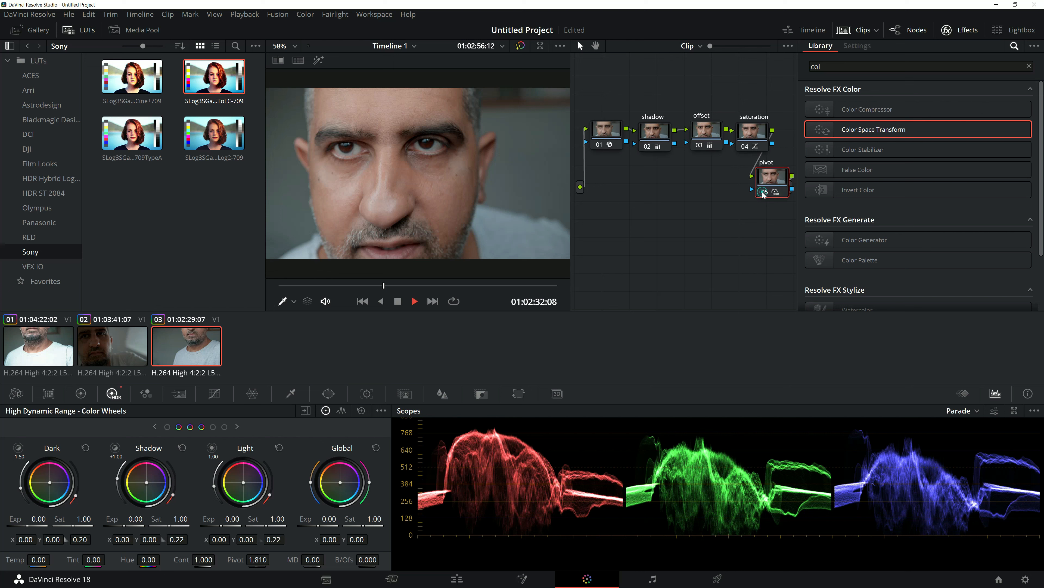
click(765, 193)
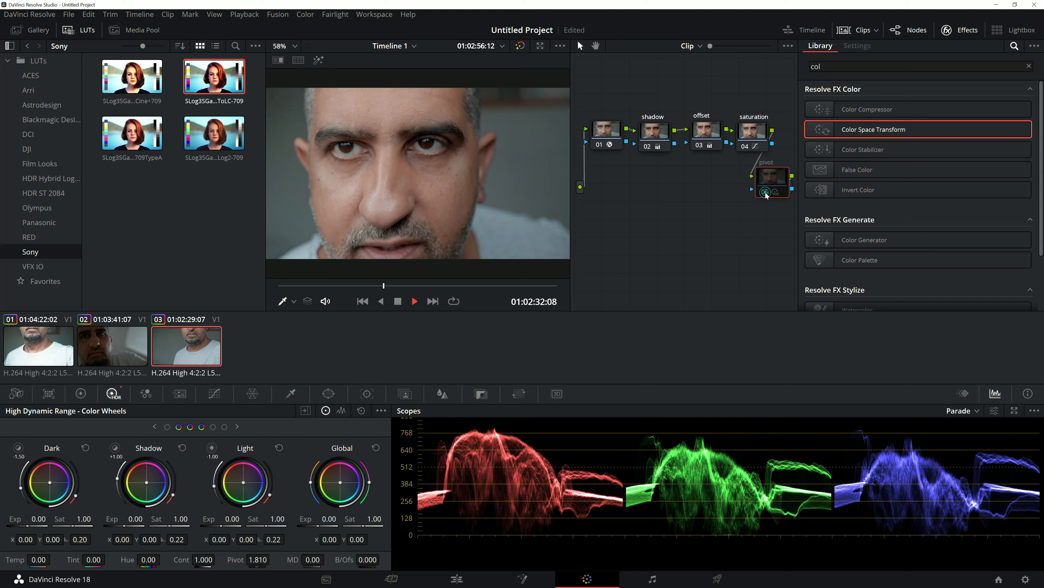
click(745, 145)
click(760, 193)
click(756, 127)
- Shift the shadow, offset, saturation and pivot nodes to new positions in the graph
drag(667, 138, 744, 134)
drag(766, 188, 792, 178)
click(778, 189)
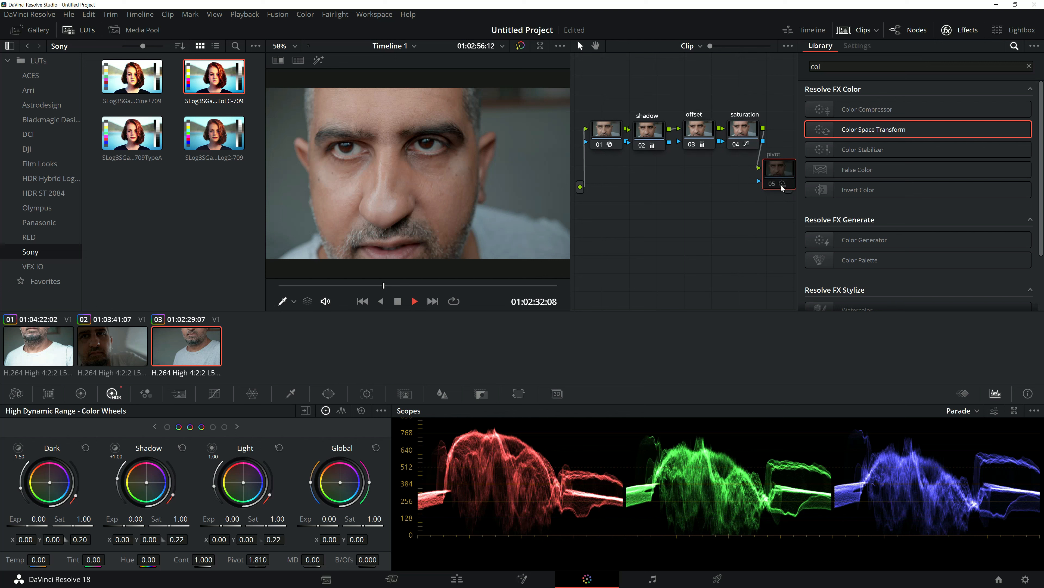
- Undo the recent node moves and re-enable the pivot node
key(ctrl+z)
key(ctrl+z)
key(ctrl+z)
key(ctrl+z)
key(ctrl+z)
key(ctrl+z)
key(ctrl+z)
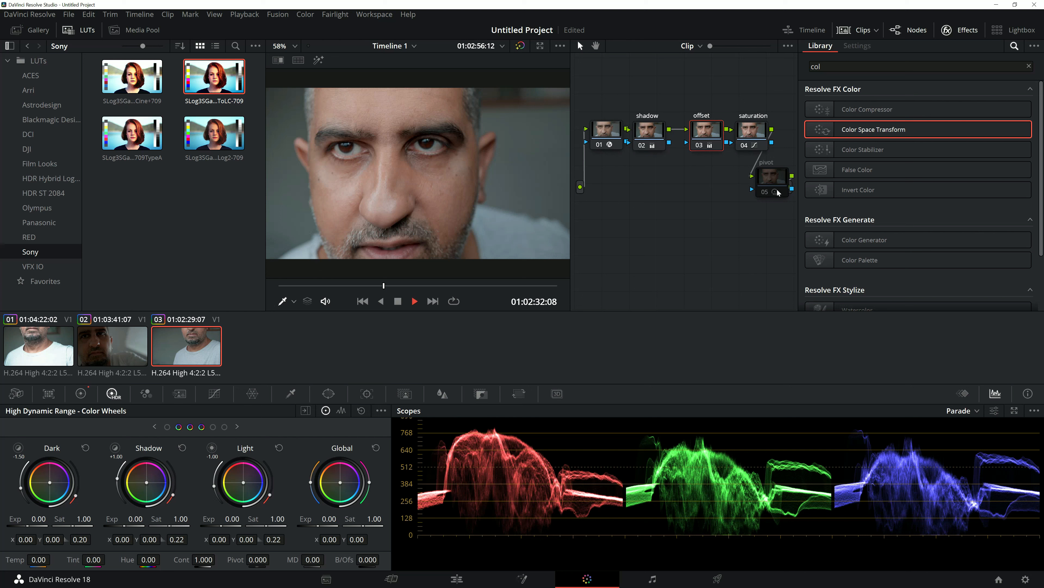
key(ctrl+z)
key(ctrl+z)
key(ctrl+z)
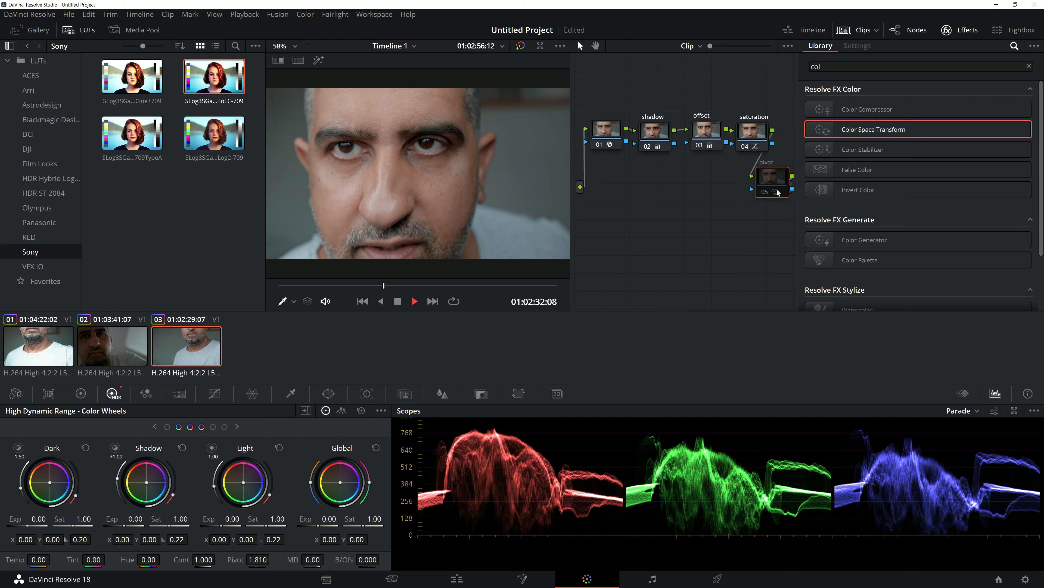
key(ctrl+z)
click(778, 193)
- Compare the finished grade with the original log footage at several frames by bypassing all grades and re-enabling them
drag(384, 286, 363, 285)
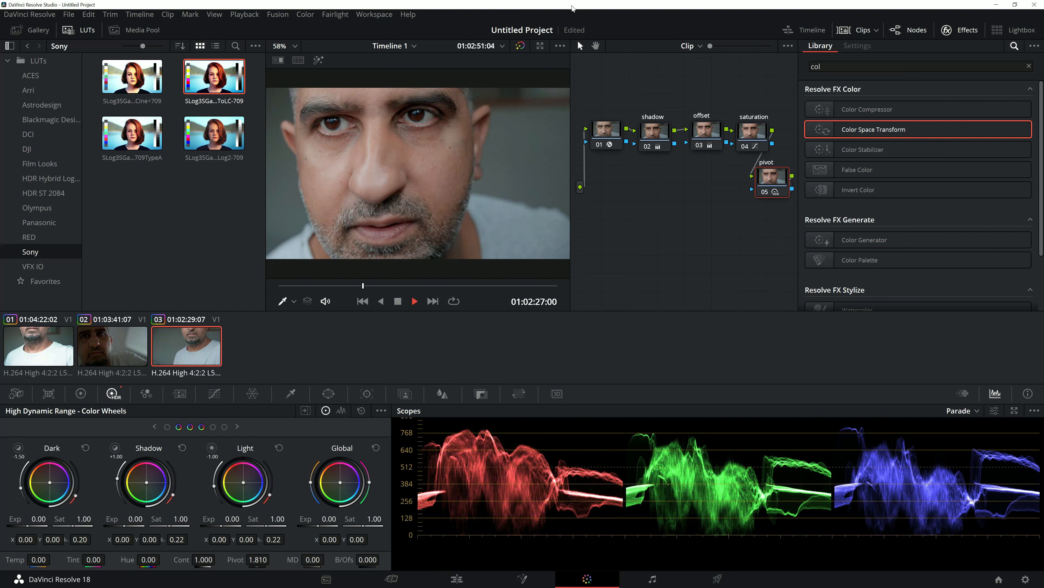
click(520, 46)
drag(357, 284, 372, 287)
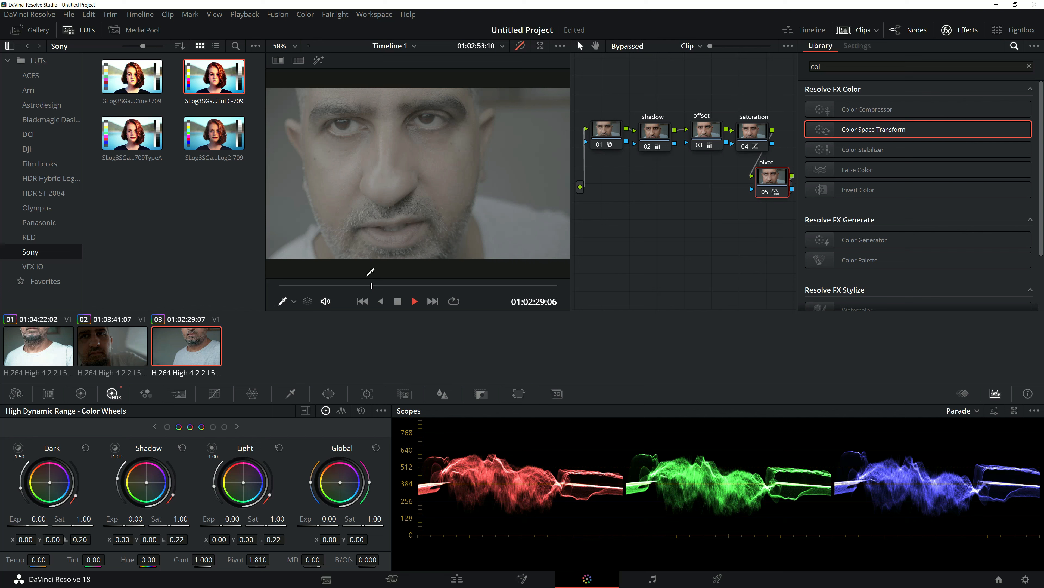
click(521, 45)
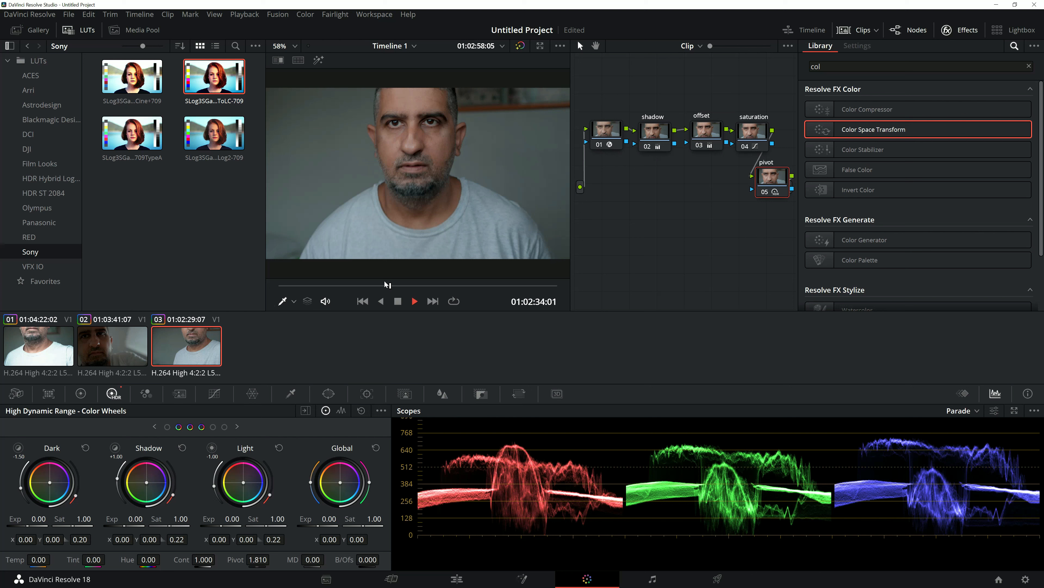
- Save the project and review the graded clip at further frames
key(ctrl+s)
drag(392, 286, 401, 288)
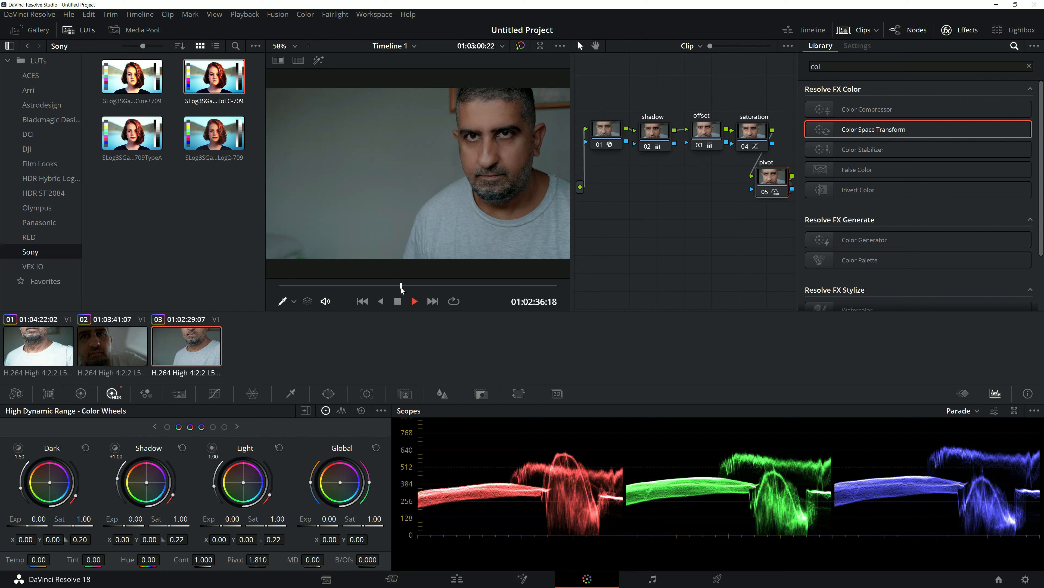
drag(401, 288, 404, 288)
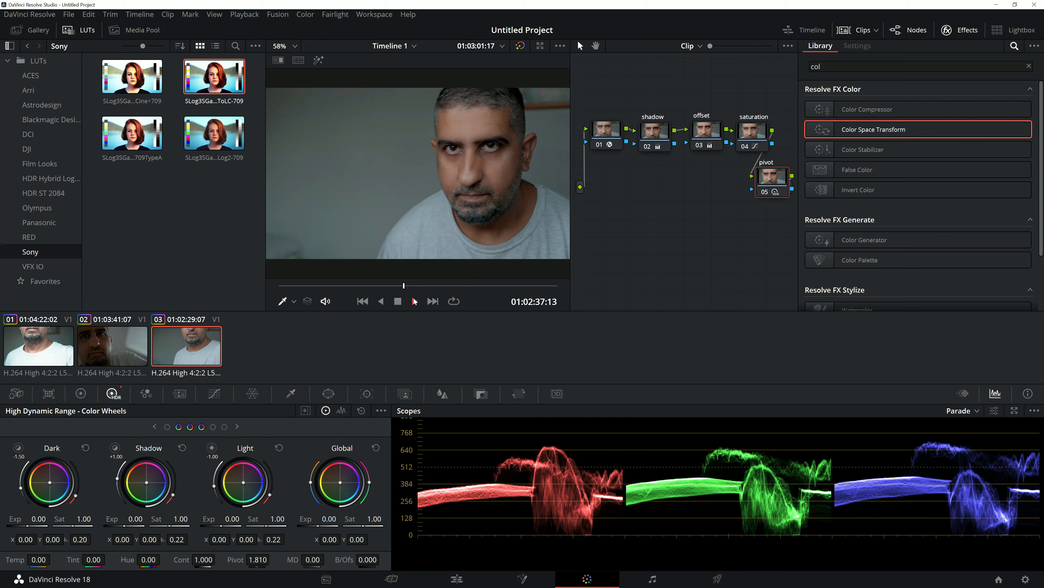
drag(405, 288, 406, 288)
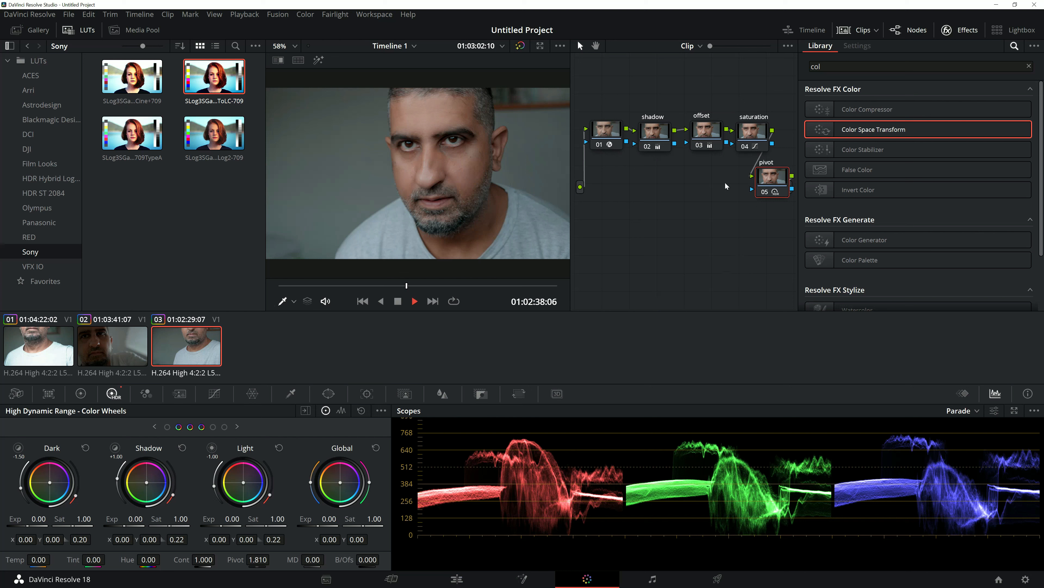
- Delete the shadow, offset, saturation and pivot nodes, keeping only the Color Space Transform node
drag(657, 139, 660, 140)
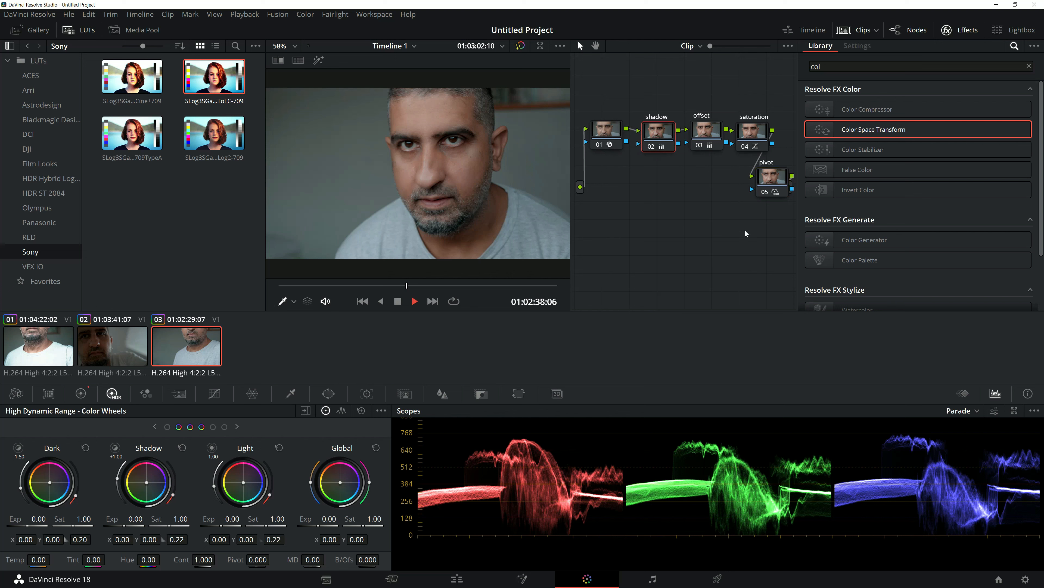
drag(780, 234, 661, 142)
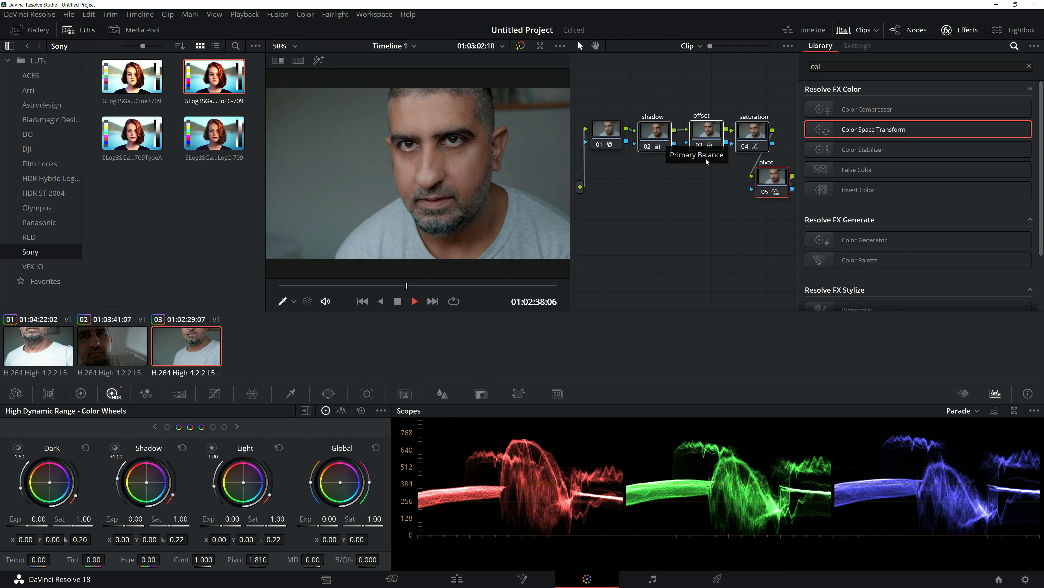
drag(763, 225, 725, 133)
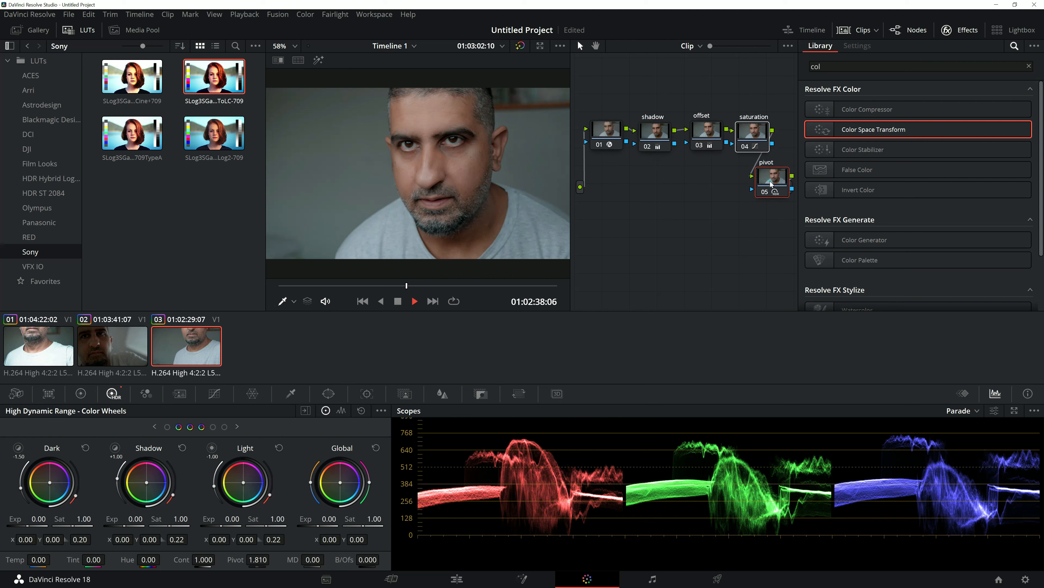
key(Delete)
key(Delete)
key(Delete)
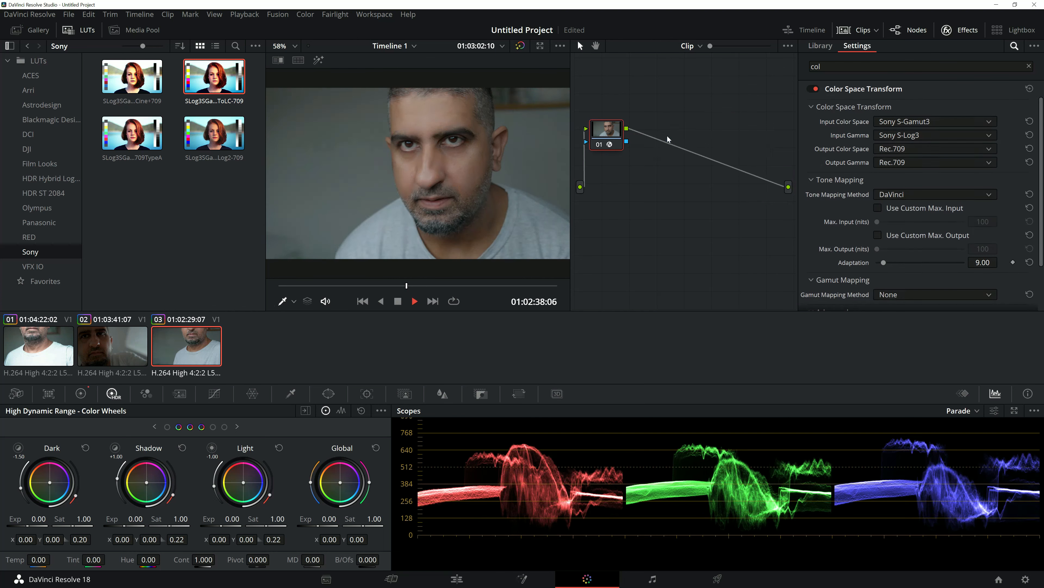
- Shift the Color Space Transform node toward the middle of the graph and add two serial nodes after it
drag(611, 134, 639, 135)
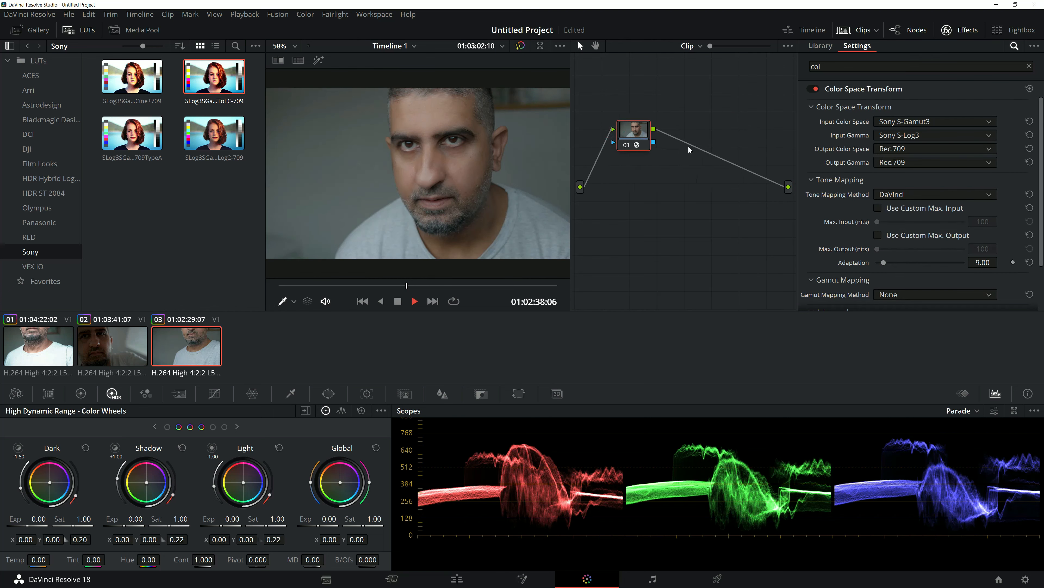
right_click(643, 140)
click(678, 116)
scroll(936, 186, down, 2)
scroll(936, 185, up, 2)
drag(648, 140, 652, 135)
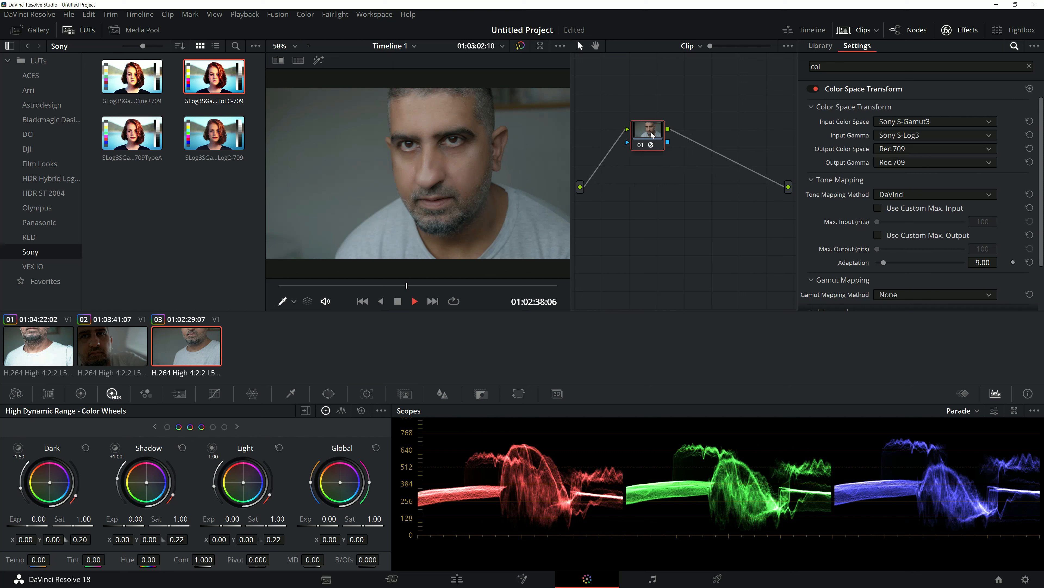
drag(652, 135, 665, 137)
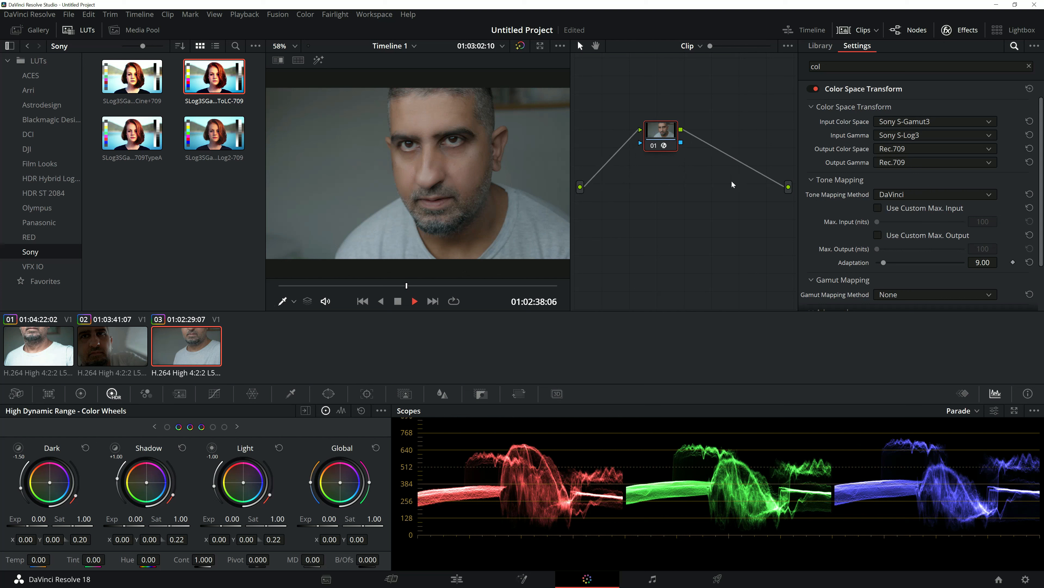
key(alt+s)
key(alt+s)
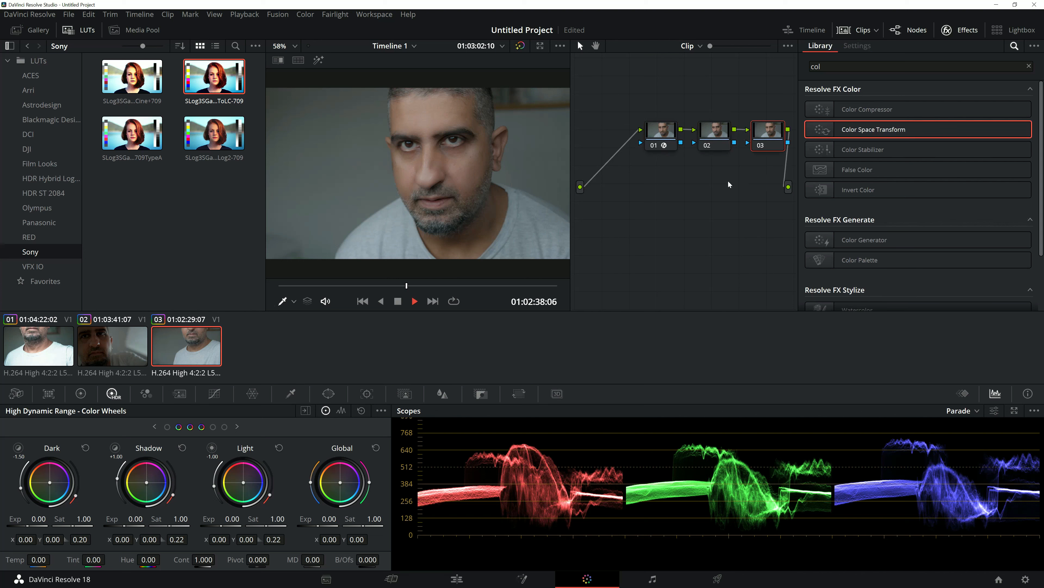
- Rewire the graph so a blank node feeds the Color Space Transform node, and set the third node aside below
drag(714, 135, 691, 208)
drag(667, 131, 650, 130)
key(ctrl+z)
key(ctrl+z)
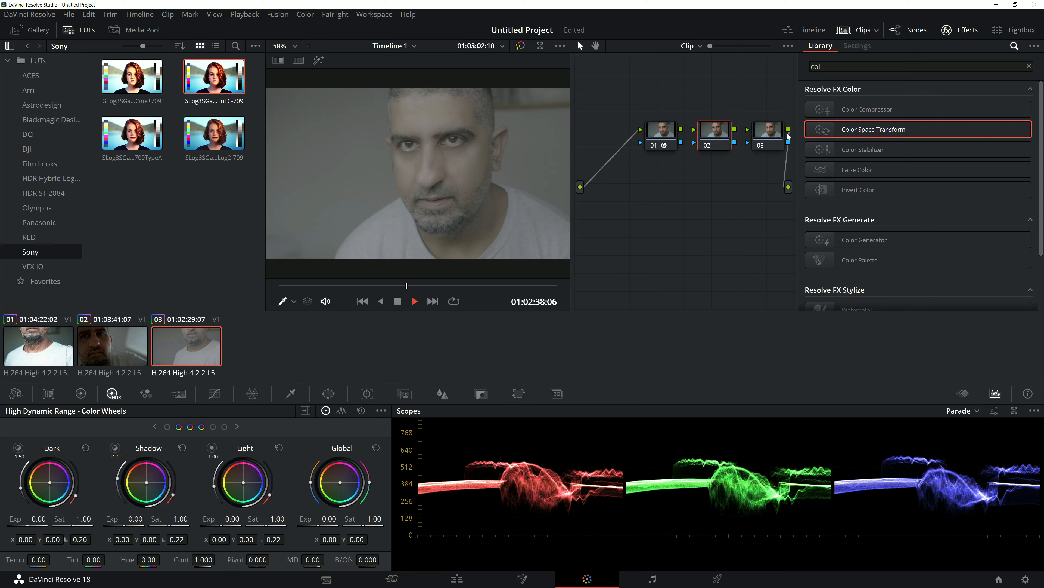
click(768, 137)
drag(767, 138, 677, 218)
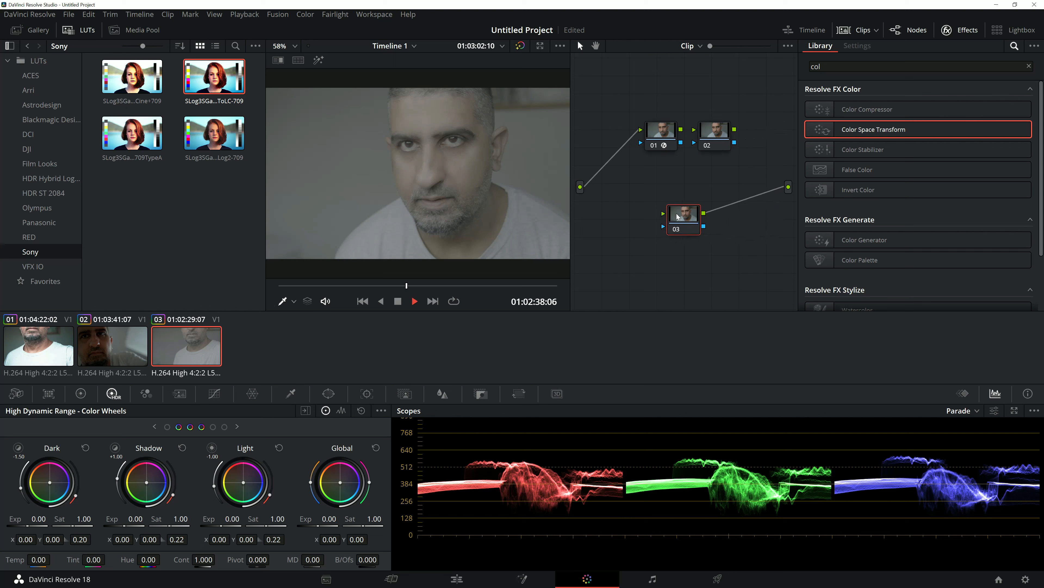
drag(662, 134, 721, 129)
click(652, 164)
drag(652, 166, 652, 132)
drag(678, 213, 727, 279)
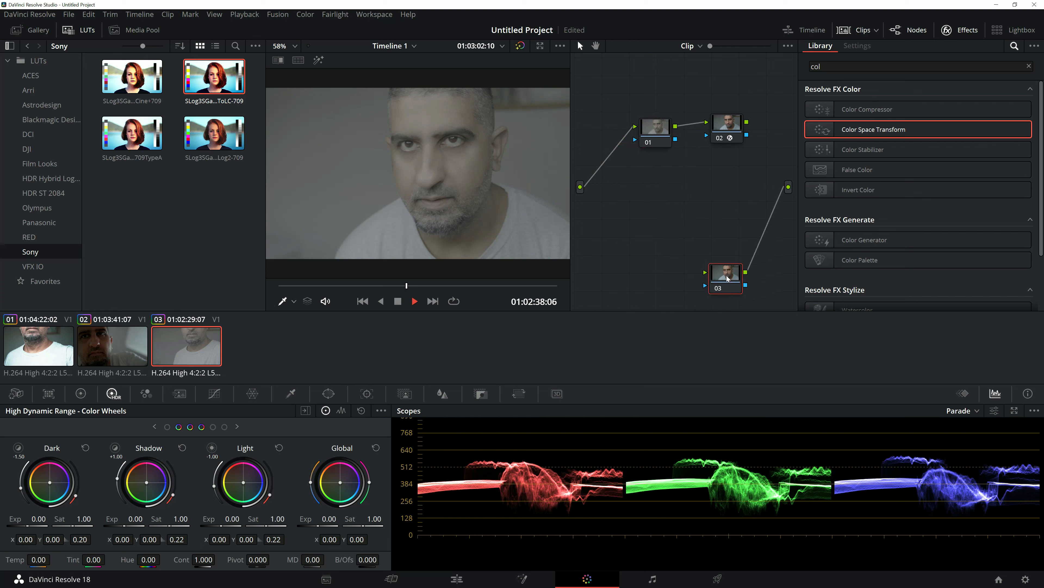
- Apply the Sony SLog3SGamut3.CineToLC-709 LUT to the blank node ahead of the Color Space Transform node
drag(656, 126, 644, 124)
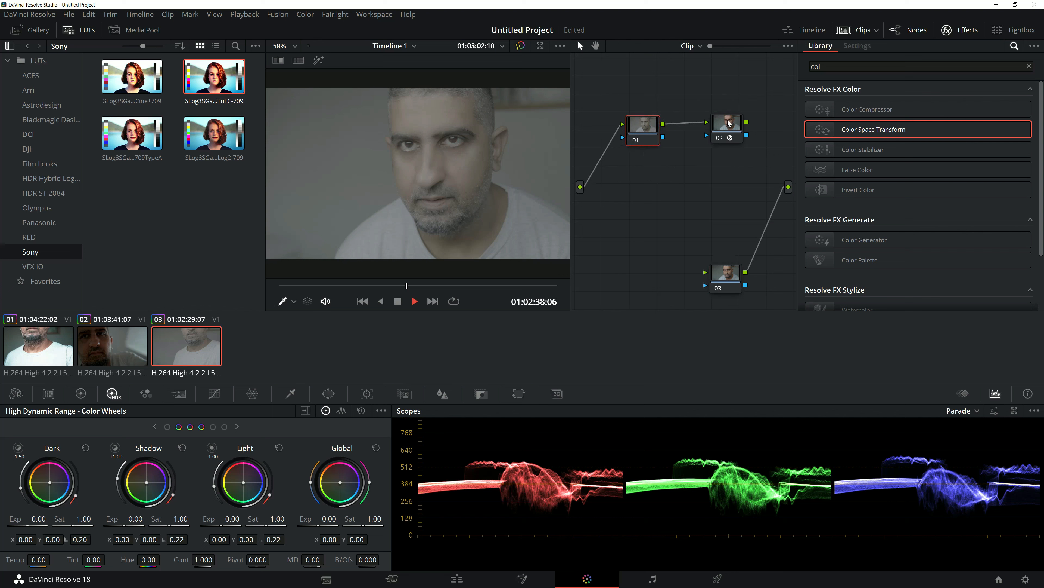
drag(711, 120, 712, 113)
click(654, 128)
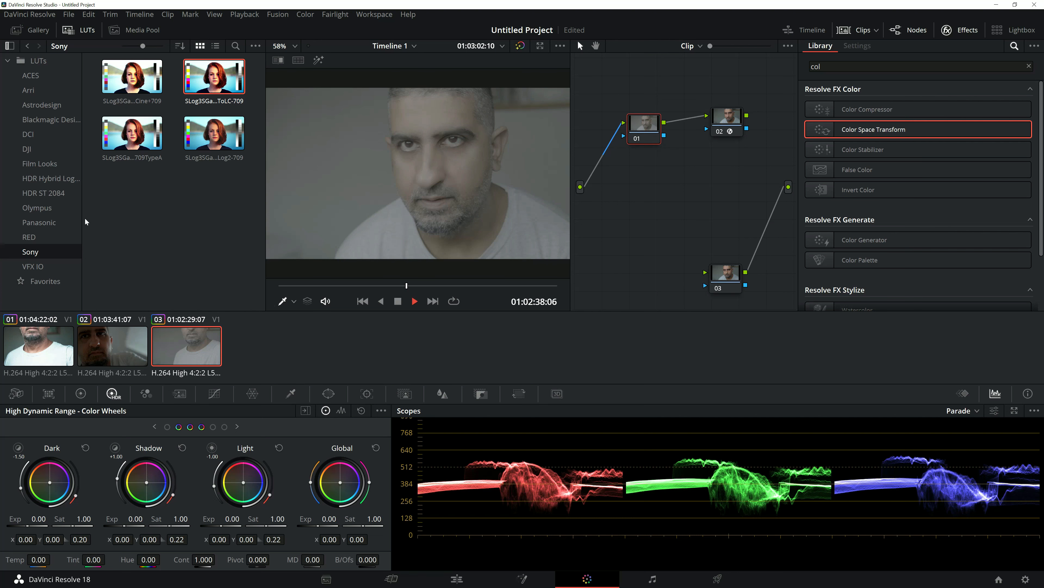
click(81, 33)
click(85, 32)
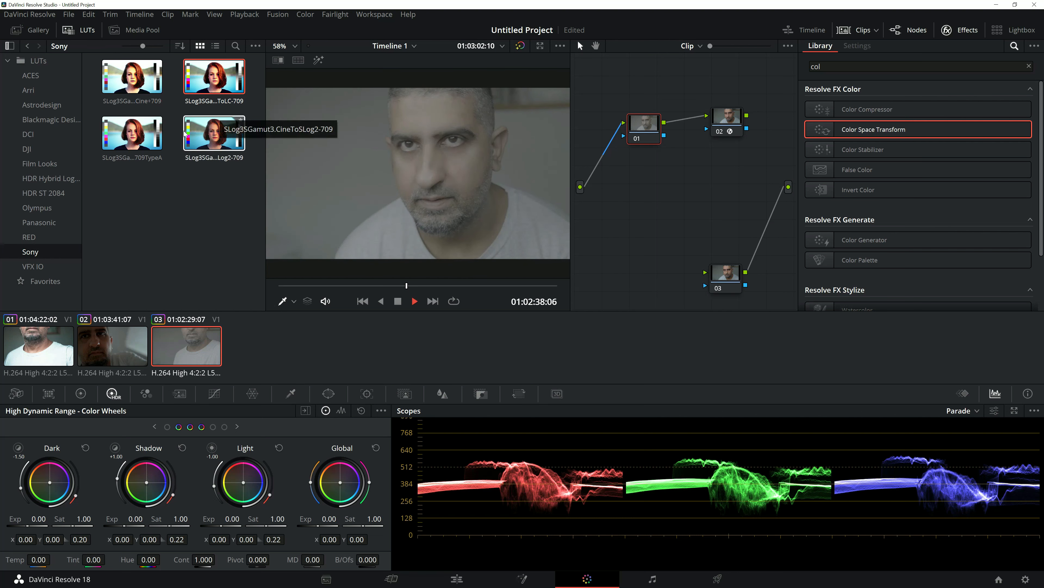
drag(221, 90, 640, 135)
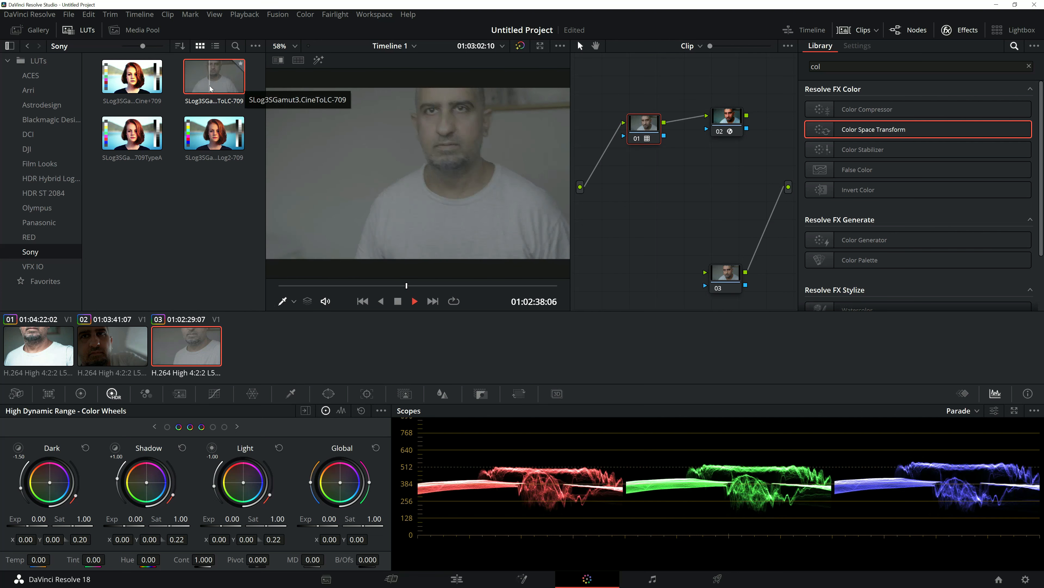
drag(210, 98, 642, 133)
- Reorder the two connected nodes so the Color Space Transform node comes before the LUT node
click(725, 122)
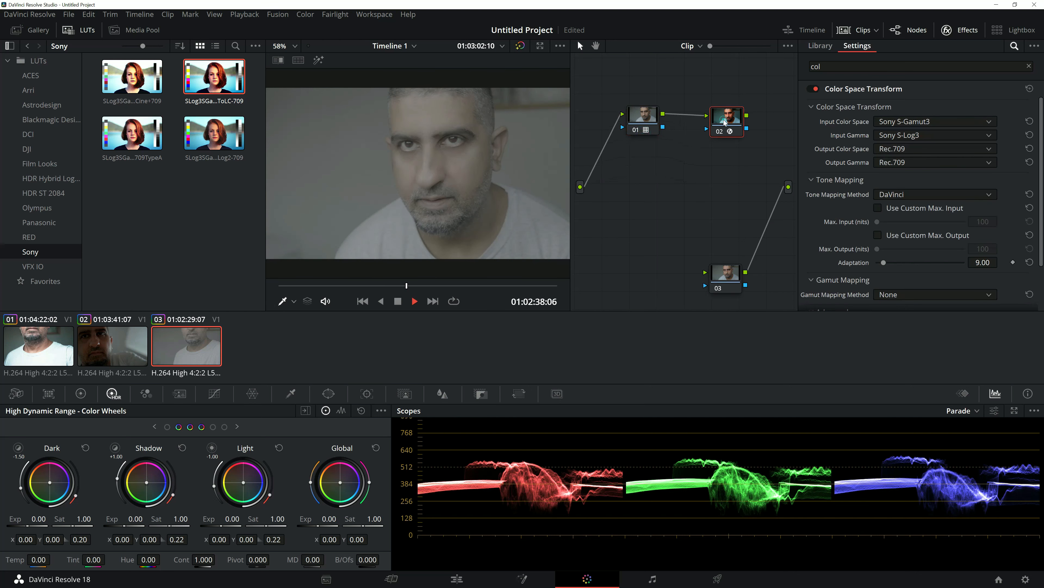
click(640, 134)
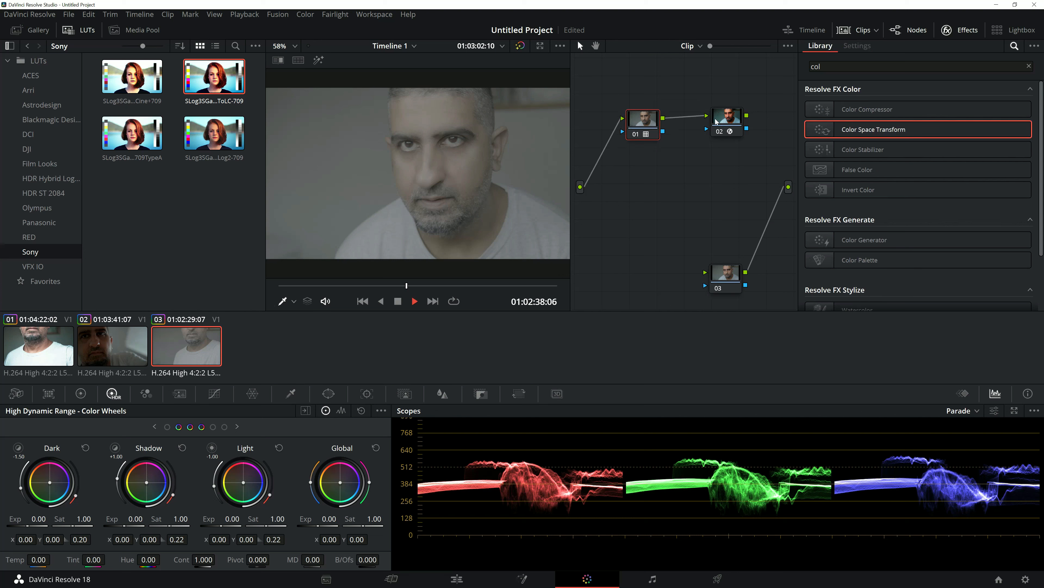
click(717, 120)
click(645, 128)
click(705, 116)
drag(652, 113, 659, 106)
mouse_move(727, 119)
mouse_down()
mouse_move(714, 140)
mouse_move(630, 158)
mouse_move(623, 147)
mouse_move(693, 119)
mouse_move(714, 123)
mouse_up()
drag(624, 155, 647, 122)
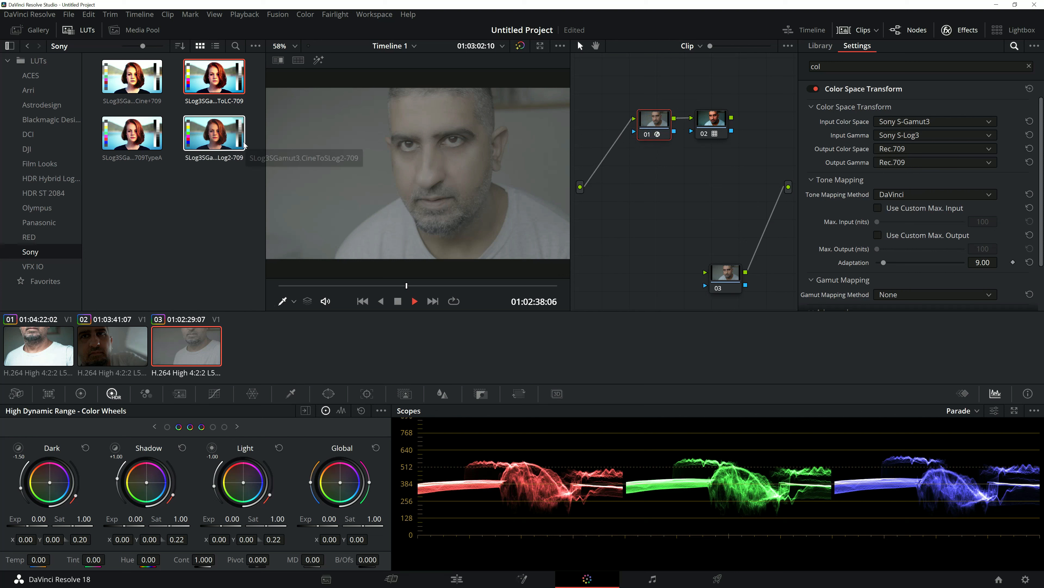
- Lower the Color Space Transform node's contrast to 0.292 and move the LUT node slightly farther from it
click(712, 127)
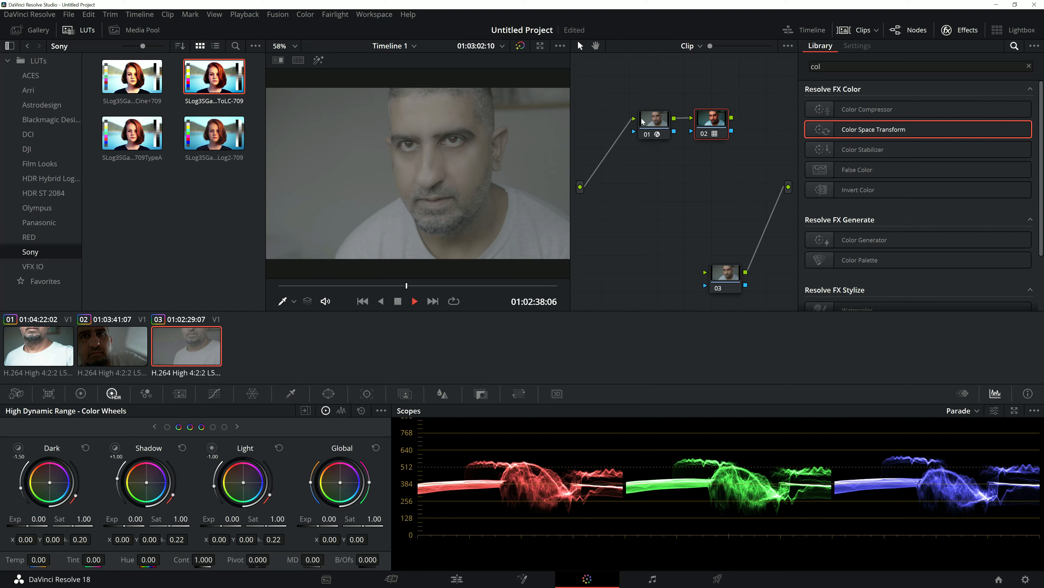
click(654, 121)
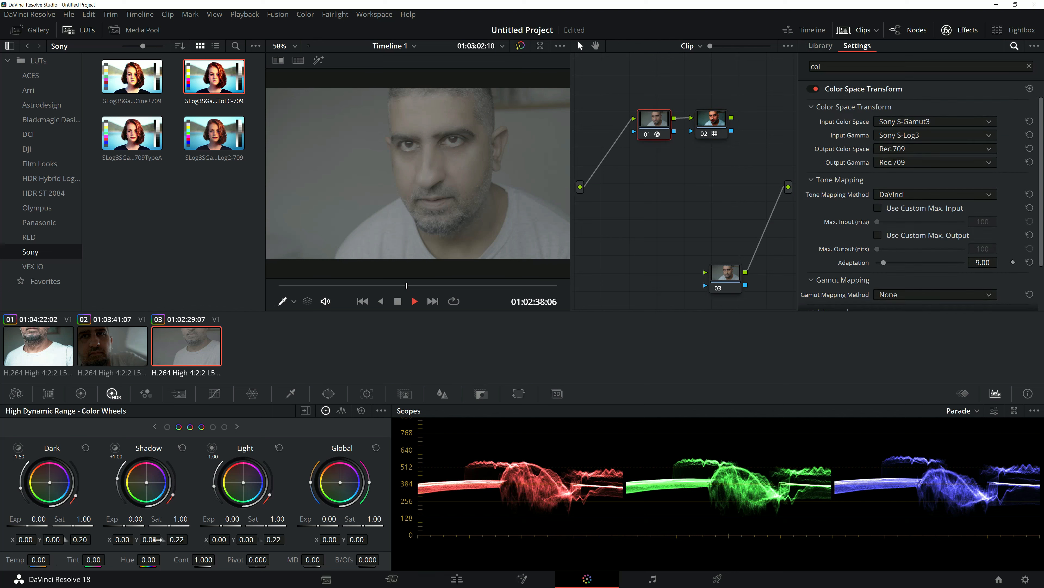
drag(207, 561, 192, 559)
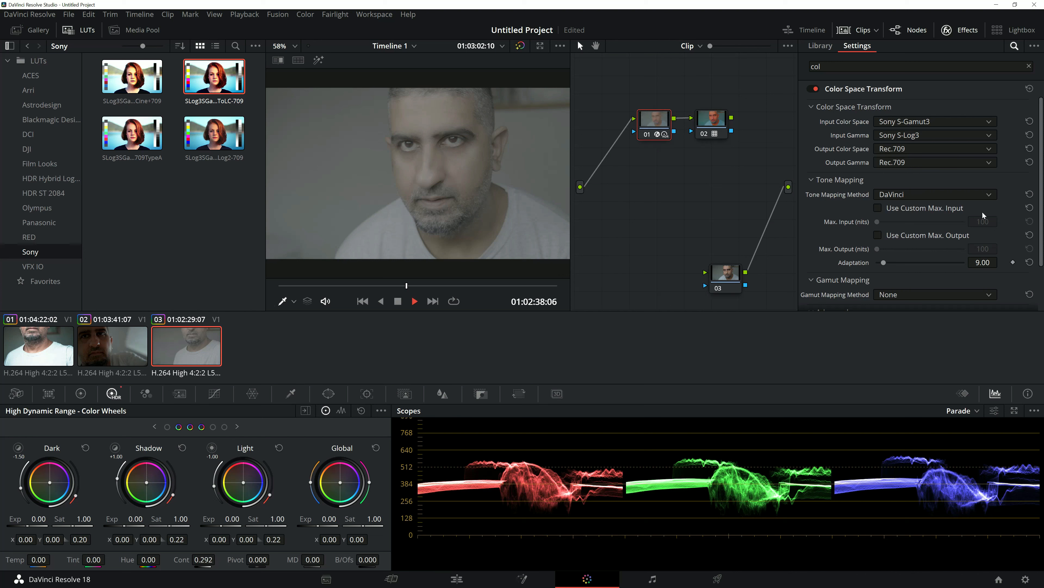
click(723, 142)
click(728, 131)
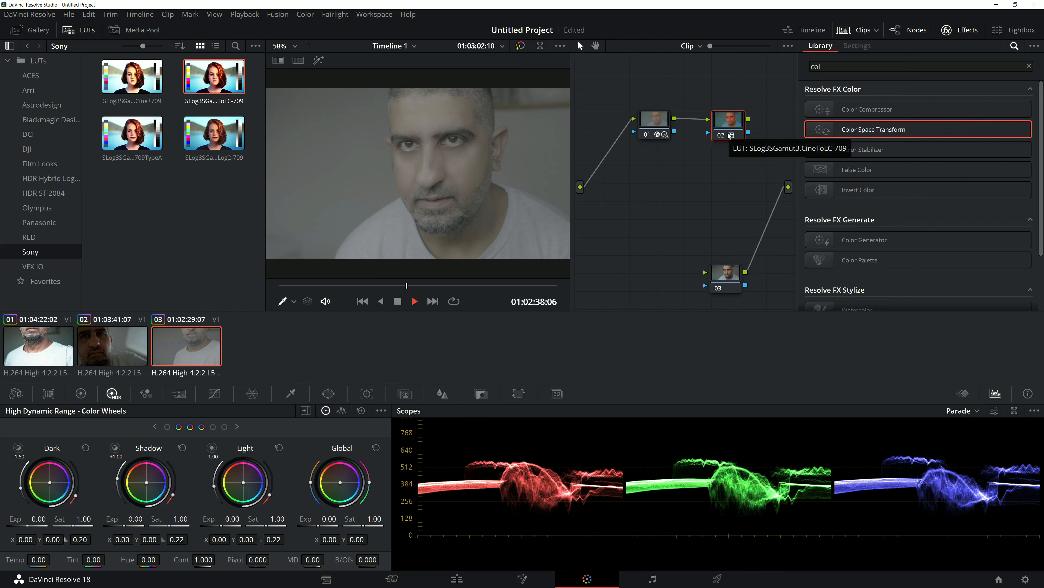
- Undo the contrast change and the reordering of the Color Space Transform and LUT nodes
key(ctrl+z)
key(ctrl+z)
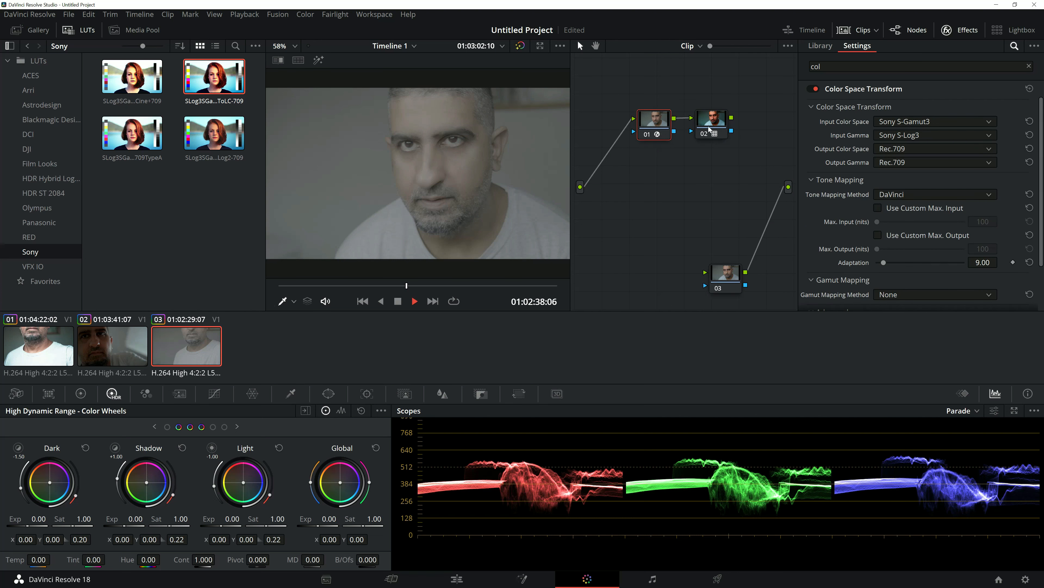
click(709, 129)
key(ctrl+z)
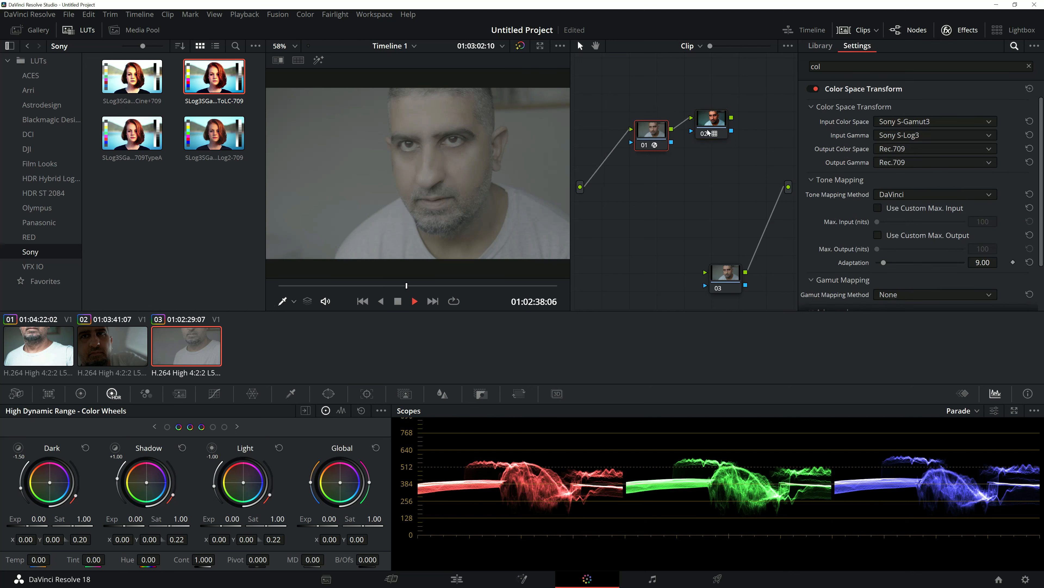
key(ctrl+z)
key(ctrl+z)
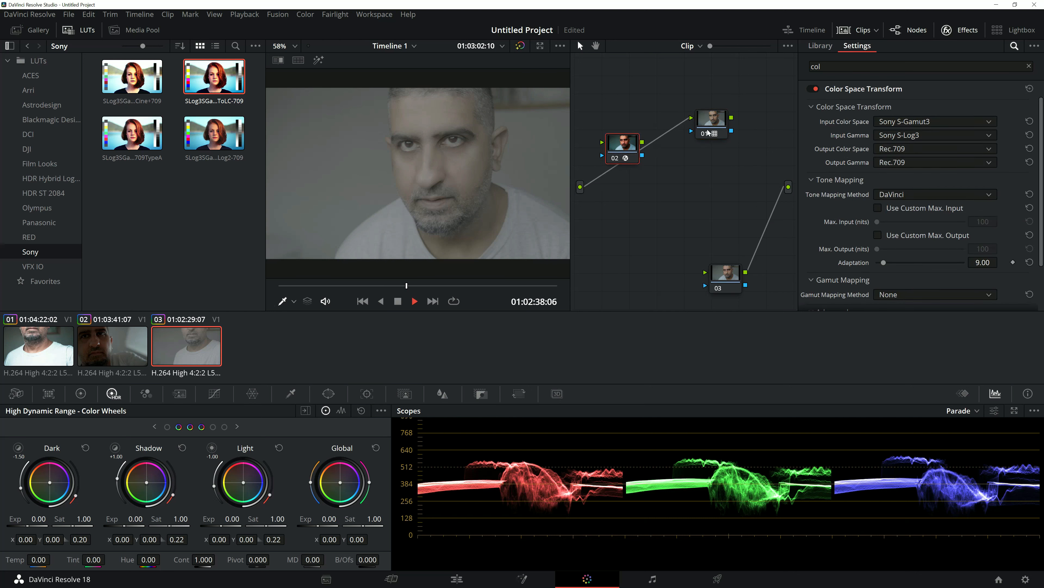
key(ctrl+z)
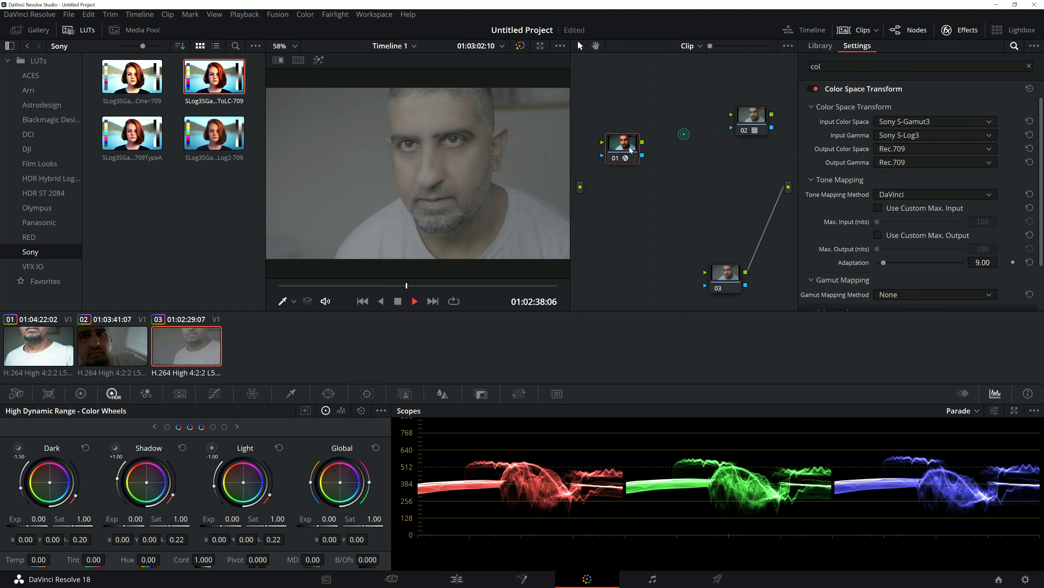
key(ctrl+z)
key(ctrl+z)
key(ctrl+z)
key(ctrl+z)
key(ctrl+z)
key(ctrl+z)
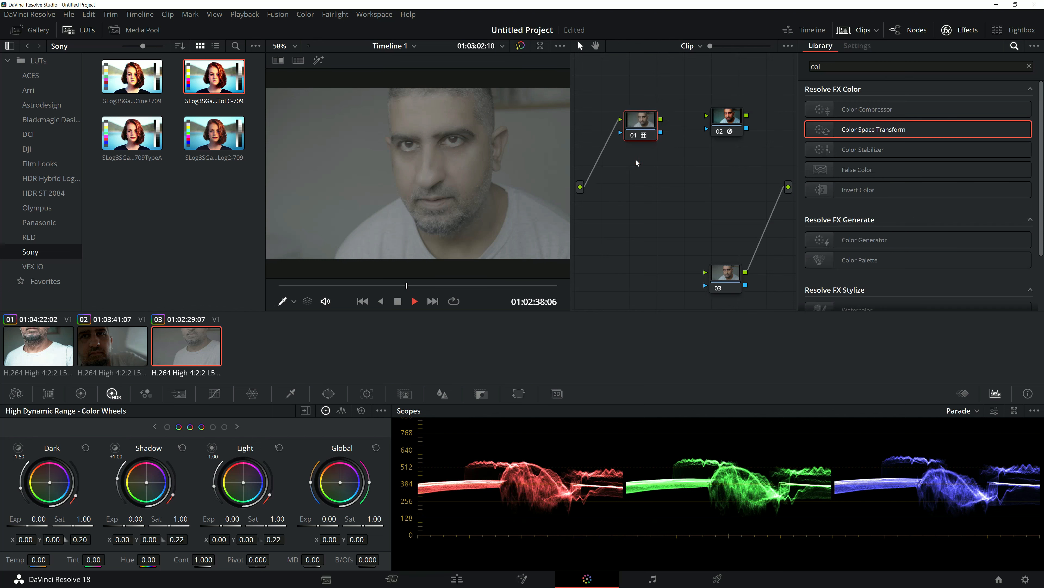
- Undo the LUT assignment and node rewiring back to the Color Space Transform node followed by two blank nodes
key(ctrl+z)
key(ctrl+z)
key(ctrl+z)
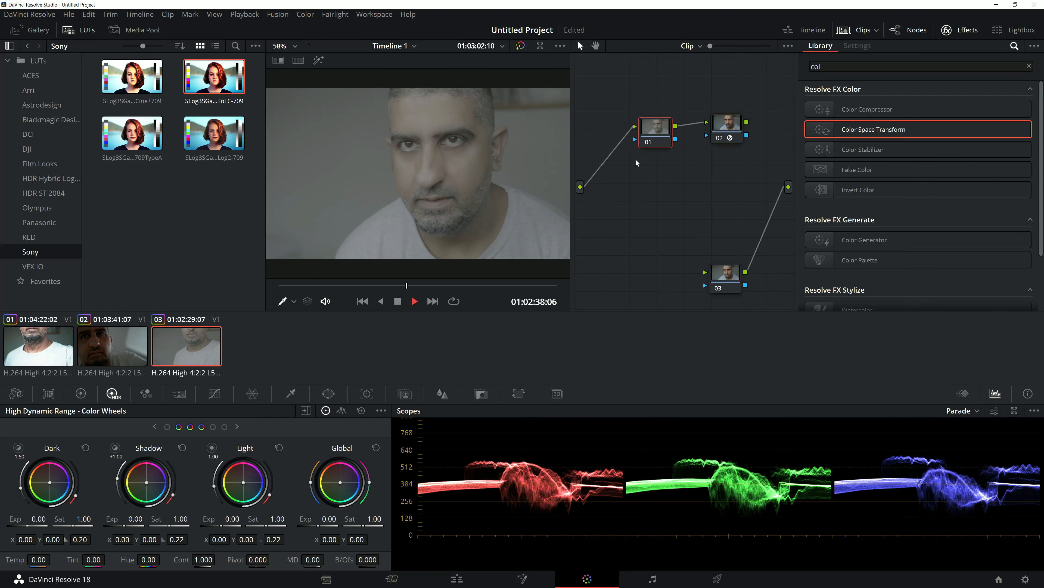
key(ctrl+z)
key(ctrl+z)
key(ctrl+z)
key(ctrl+z)
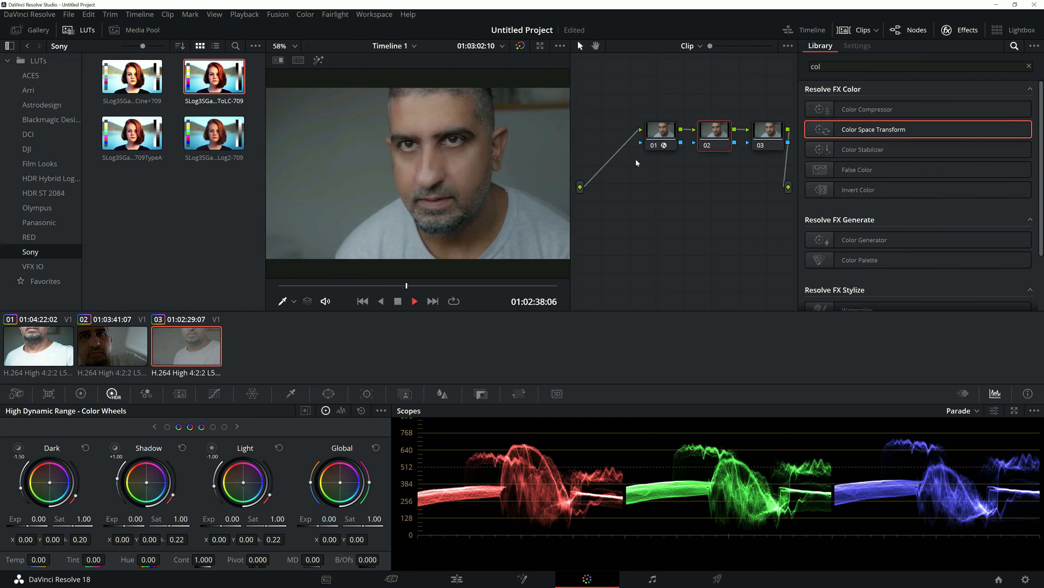
- Restore the original graph with its labeled shadow, offset, saturation and pivot nodes
key(ctrl+shift+z)
key(ctrl+shift+z)
key(ctrl+shift+z)
key(ctrl+shift+z)
key(ctrl+shift+z)
key(ctrl+shift+z)
key(ctrl+shift+z)
key(ctrl+shift+z)
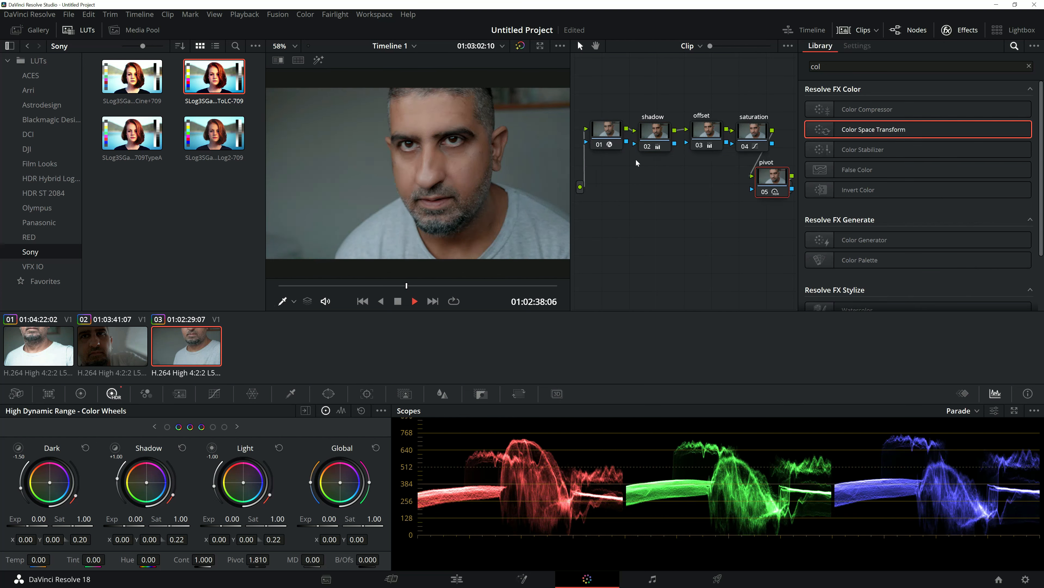
- Scrub to other frames of the clip and toggle the bypass of all grades to compare the restored grade with the log footage
drag(405, 285, 362, 289)
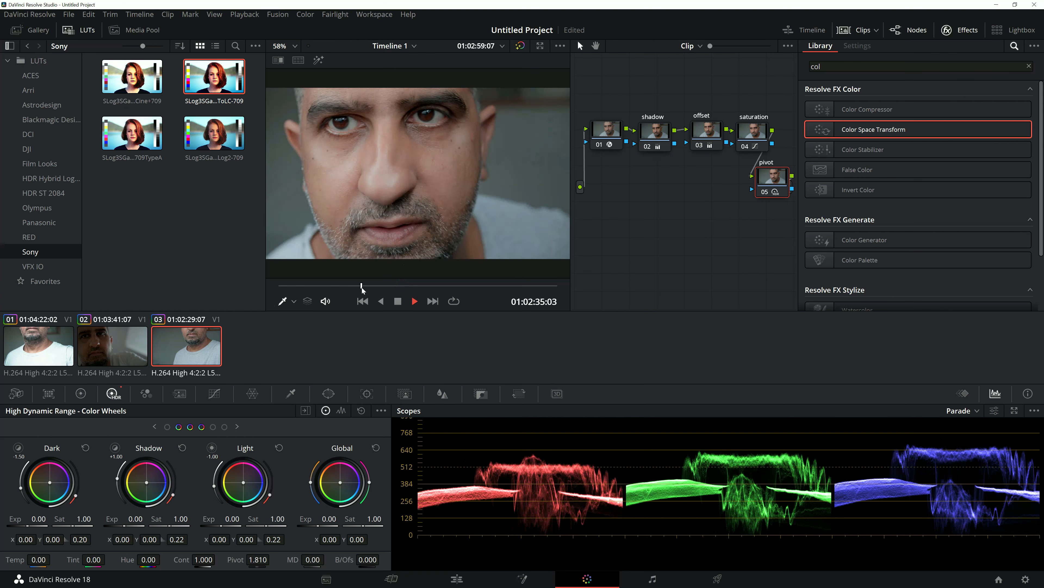
click(521, 45)
click(525, 44)
click(525, 44)
click(524, 46)
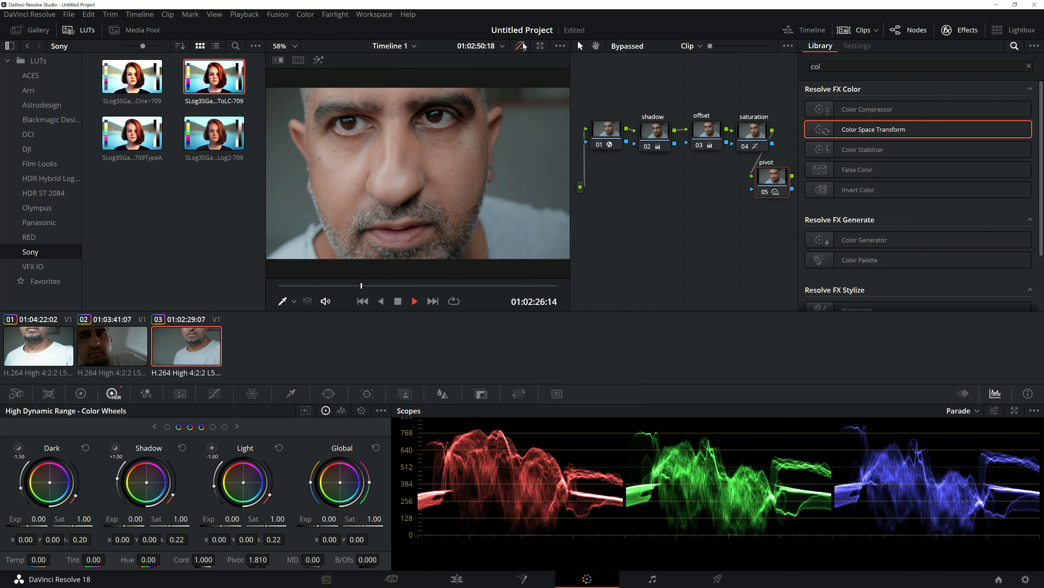
click(525, 46)
drag(370, 293, 391, 284)
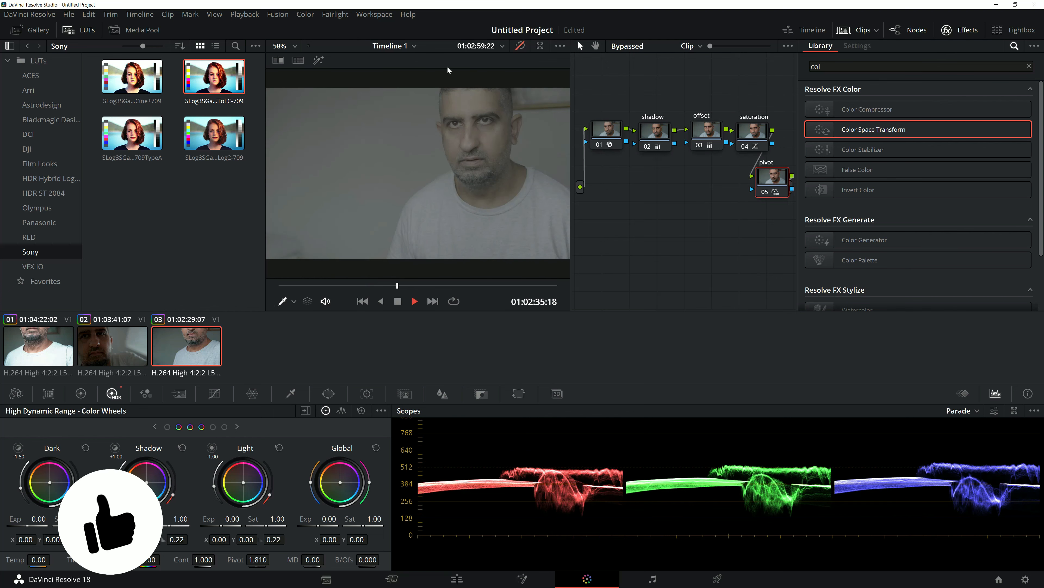
click(519, 46)
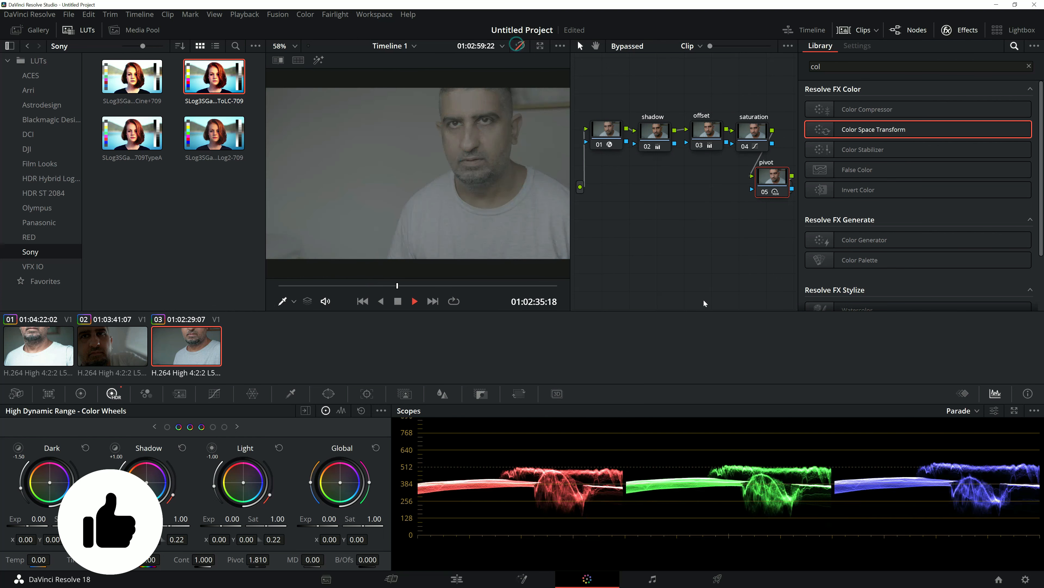